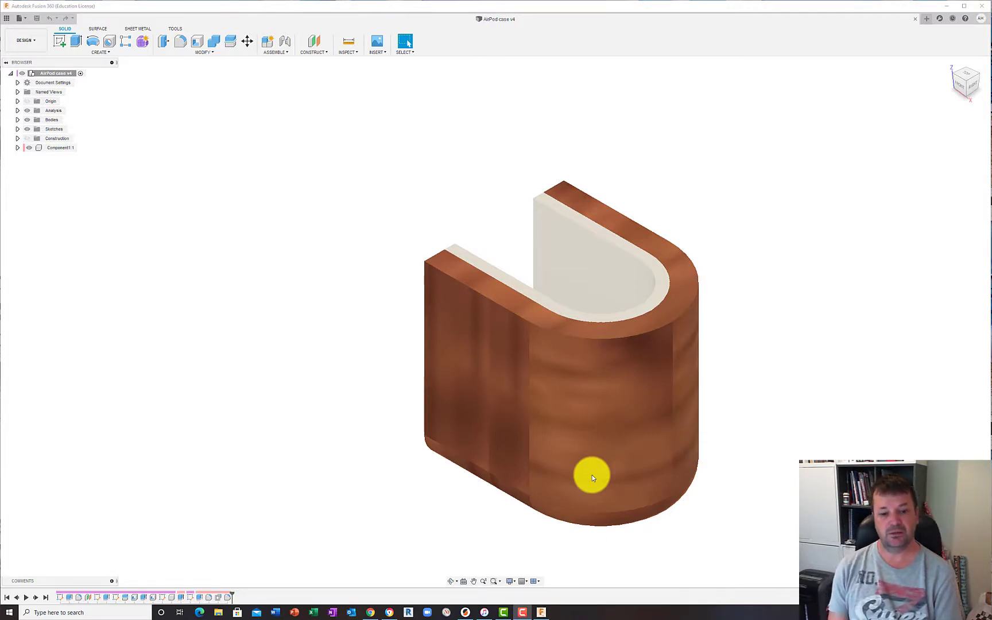
- Hide the Section1 analysis and return to the home view showing the full uncut case
left_click(588, 468)
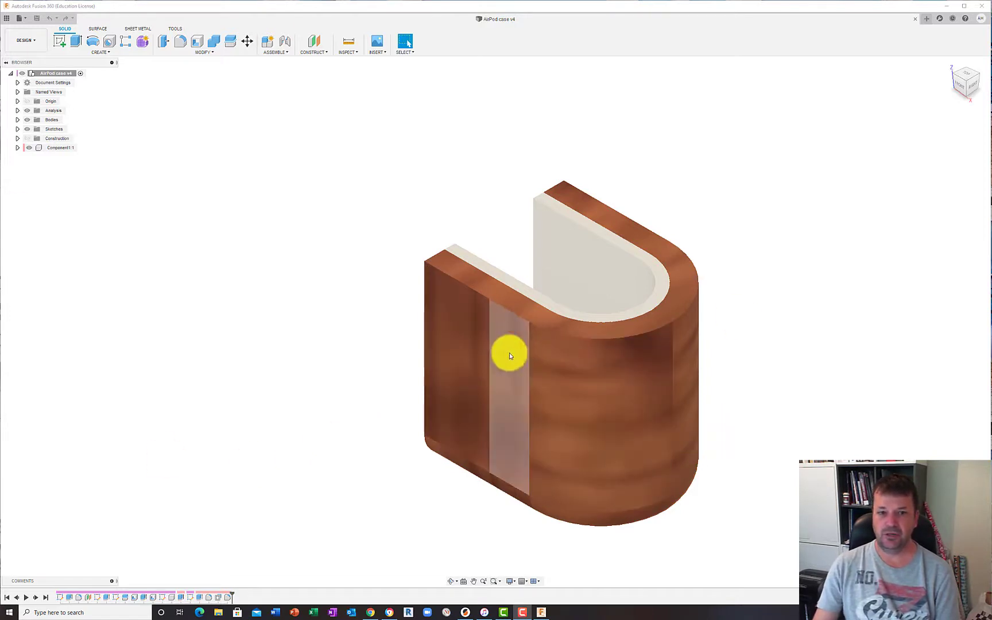
left_click(17, 111)
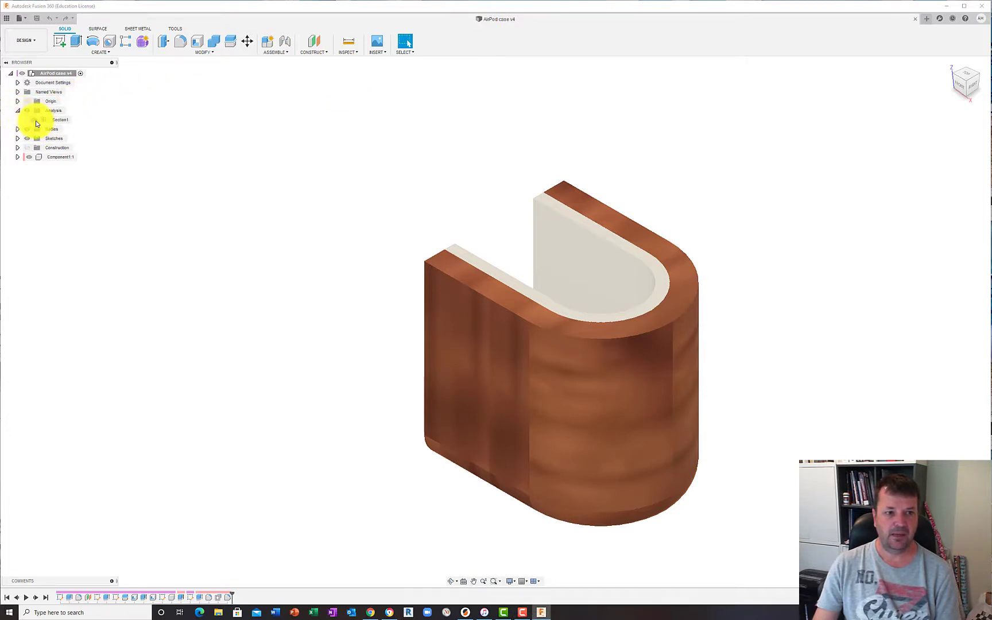
left_click(953, 74)
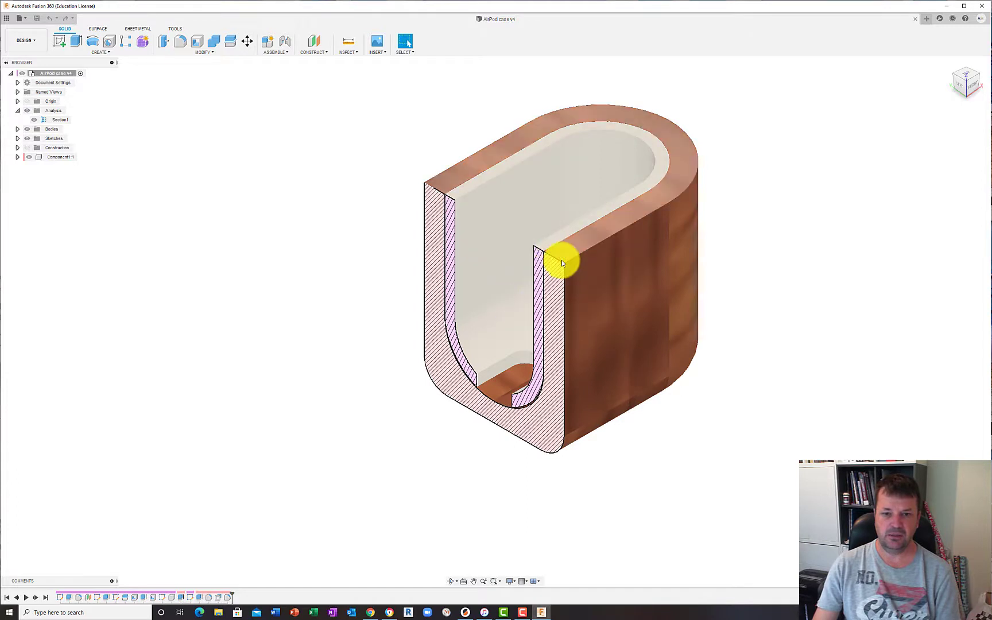
left_click(34, 119)
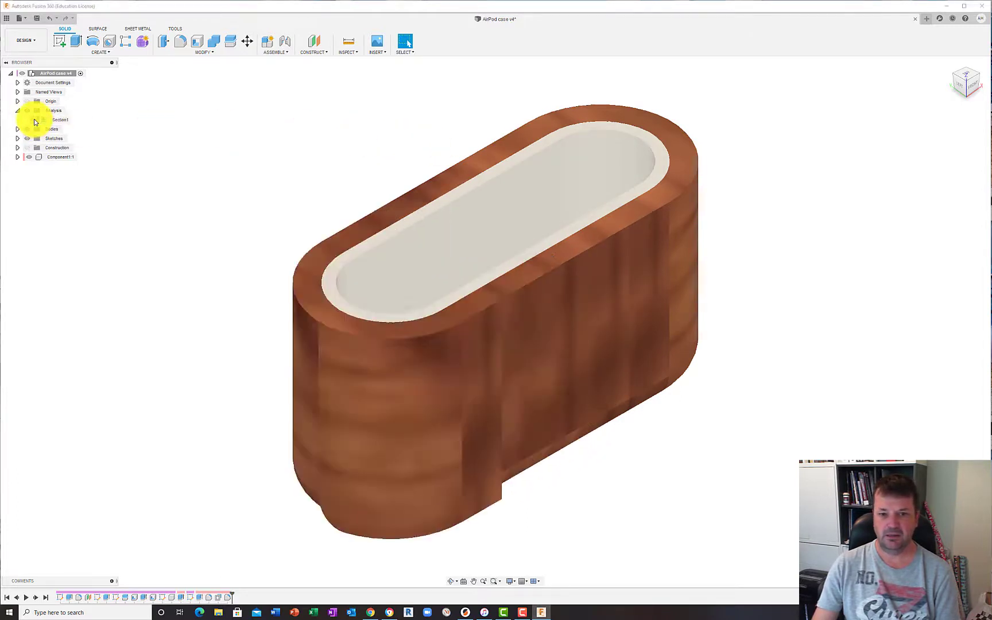
left_click(34, 120)
left_click_drag(965, 80, 935, 31)
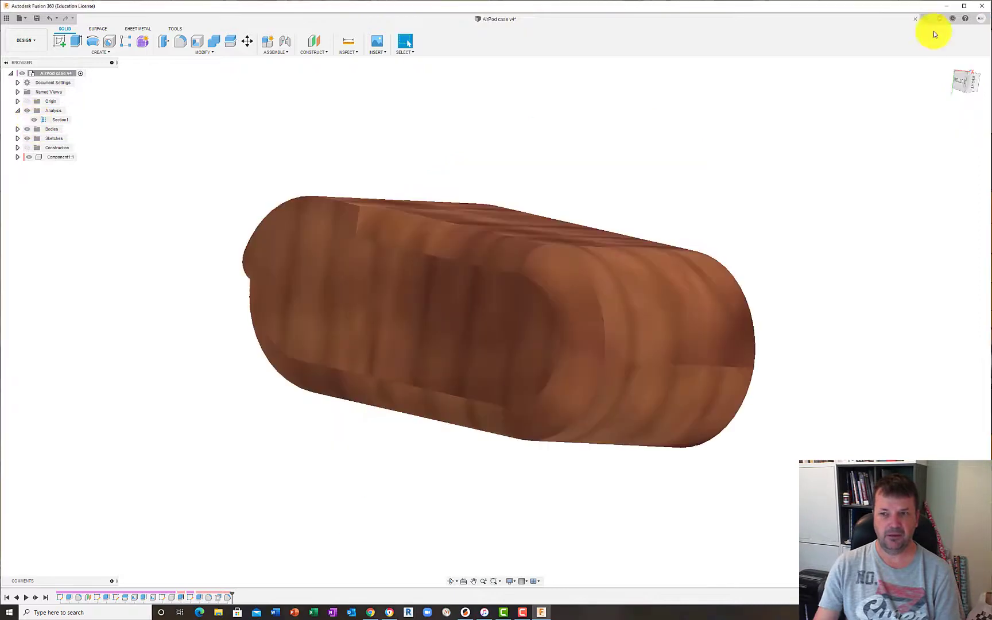
left_click(949, 65)
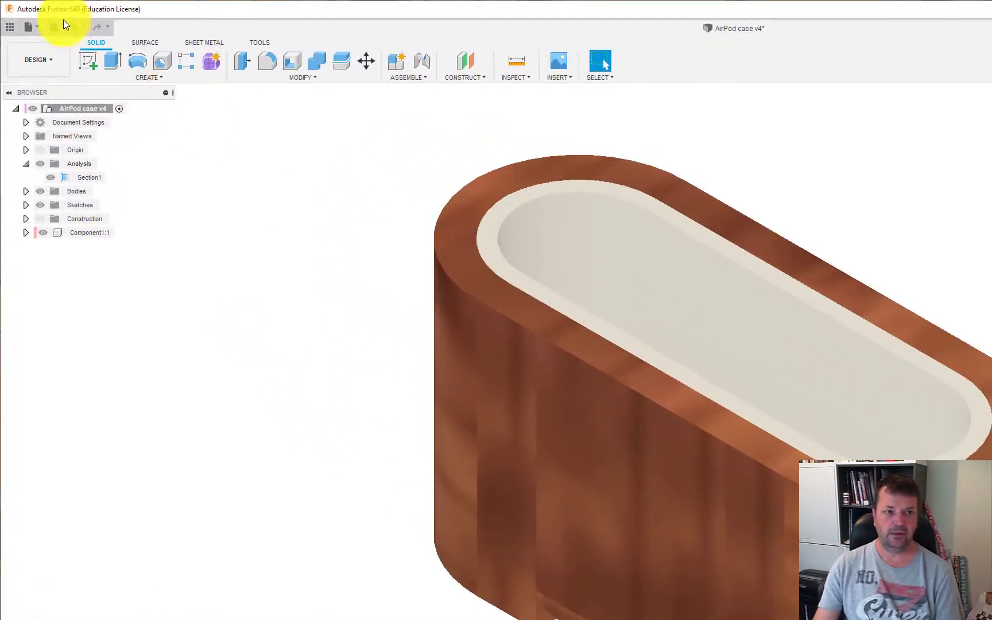
- Open the Save As STL dialog for Component1:1 and center it on screen
left_click(37, 27)
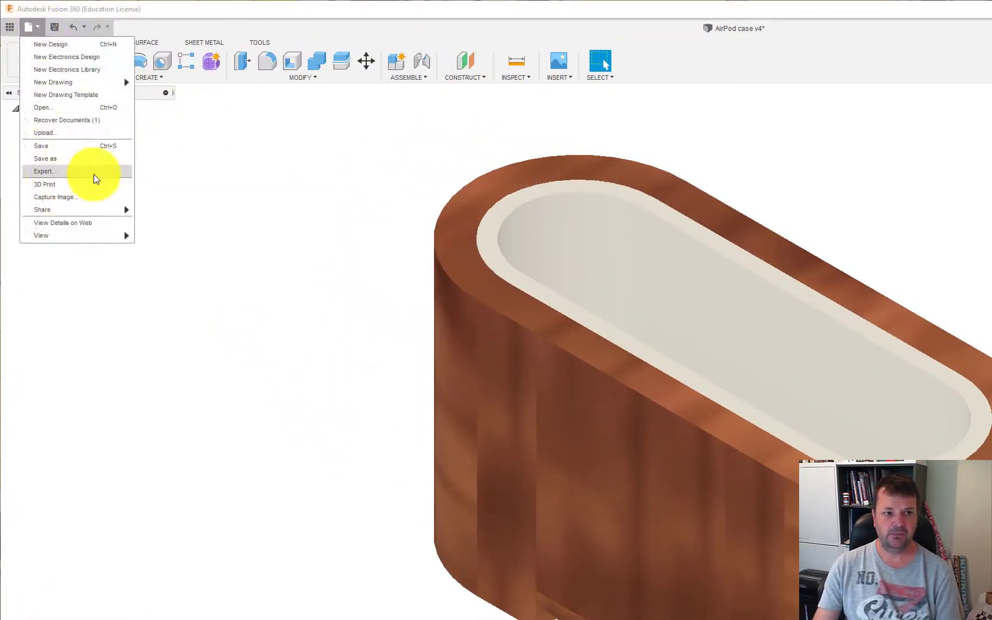
left_click(270, 253)
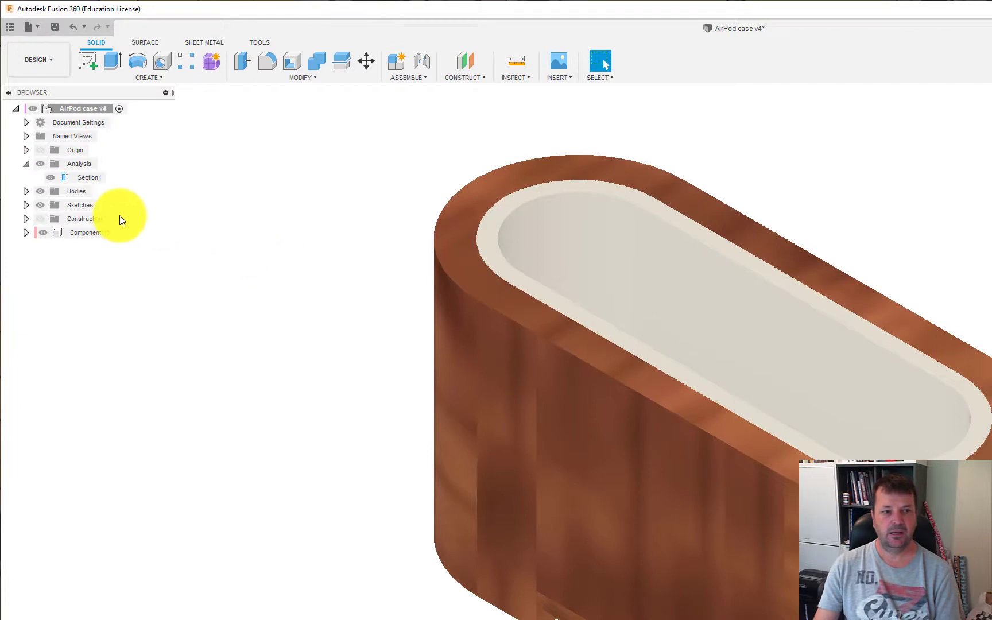
right_click(56, 233)
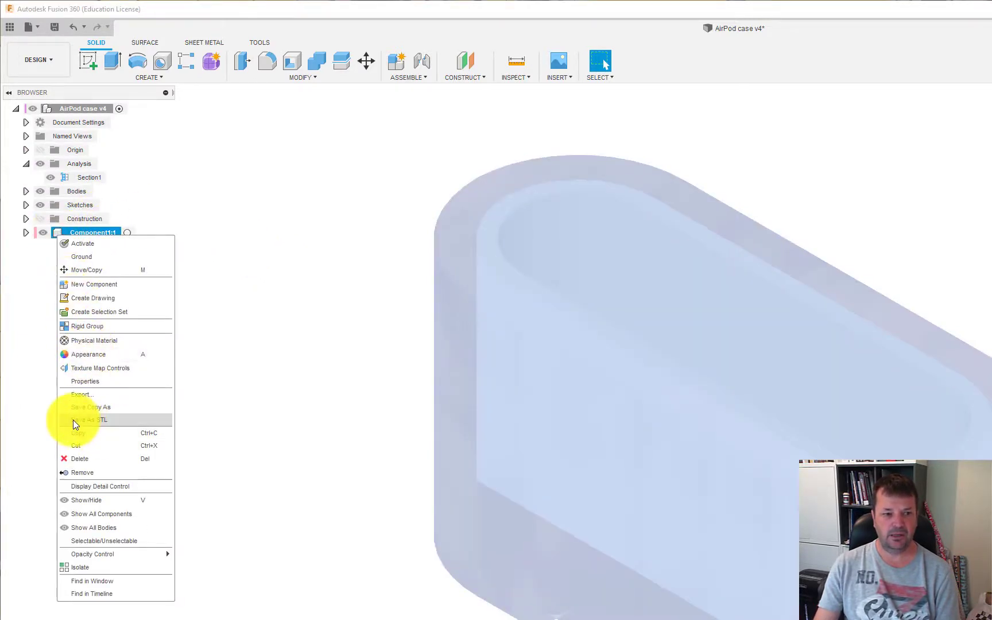
left_click(126, 419)
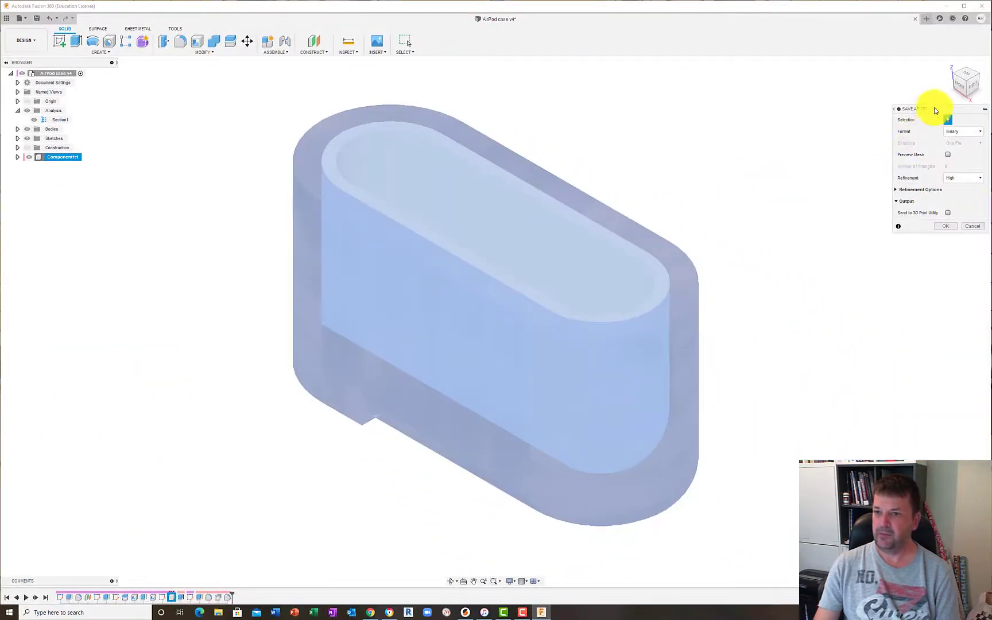
left_click_drag(939, 110, 754, 123)
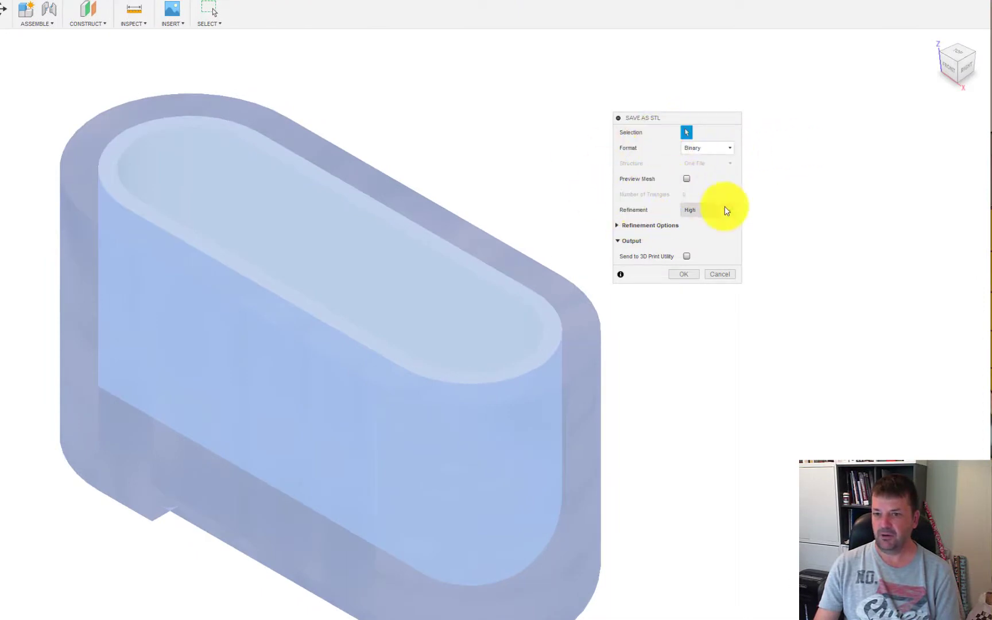
- Set the STL export to Binary format with High refinement
left_click(618, 226)
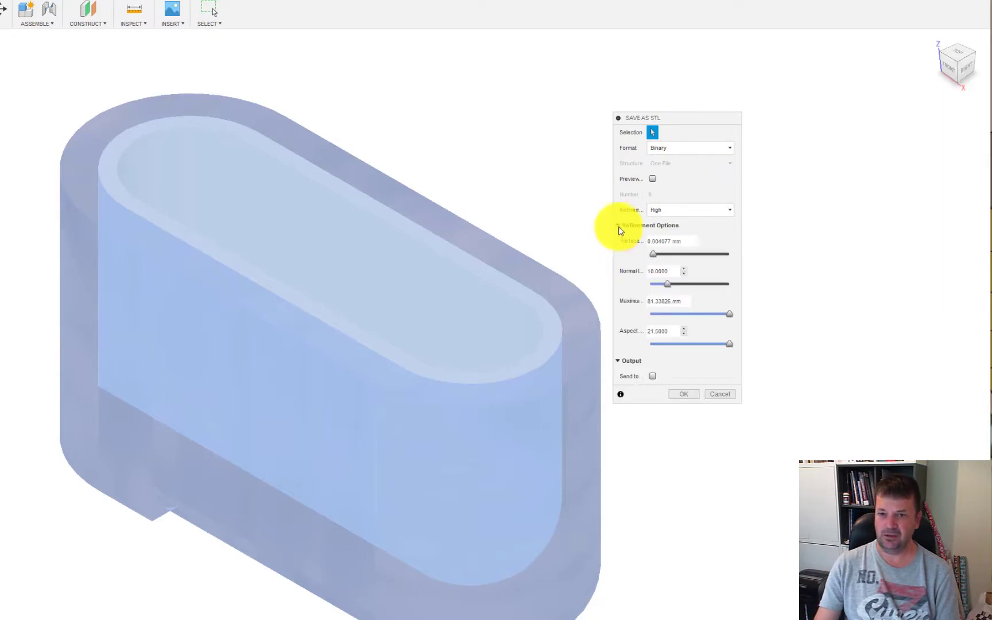
left_click(618, 226)
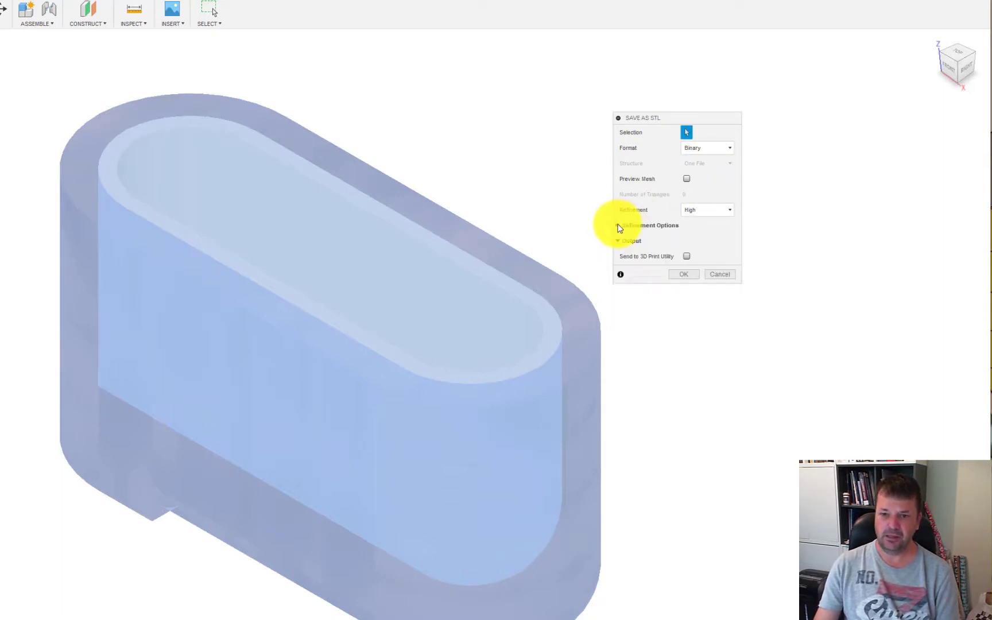
left_click(688, 209)
left_click(693, 207)
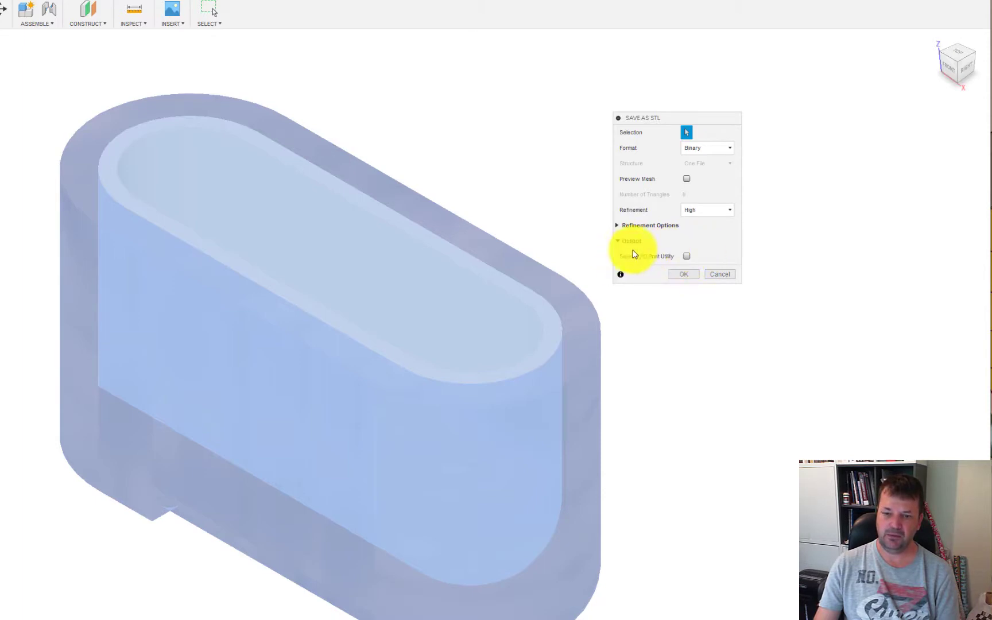
- Accept the STL settings and save the file as 'Airpod case' on the Desktop
left_click(683, 275)
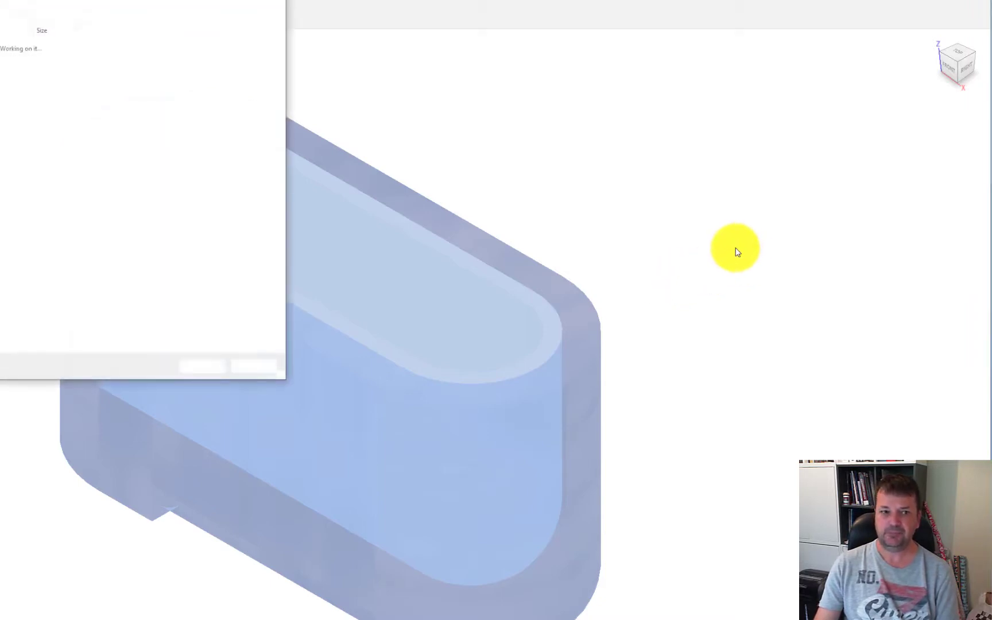
left_click_drag(372, 93, 321, 102)
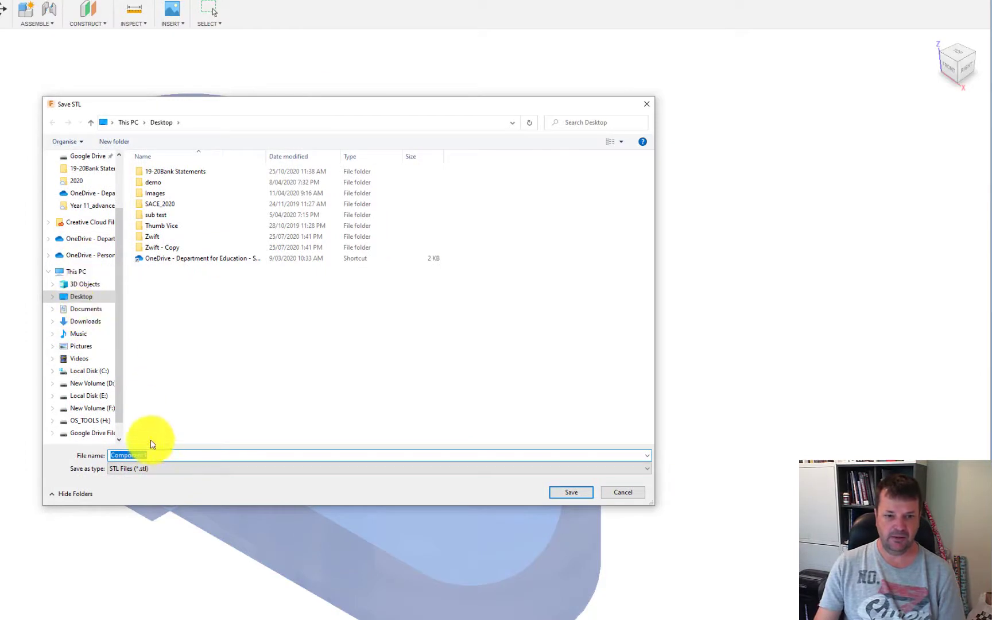
type("Air")
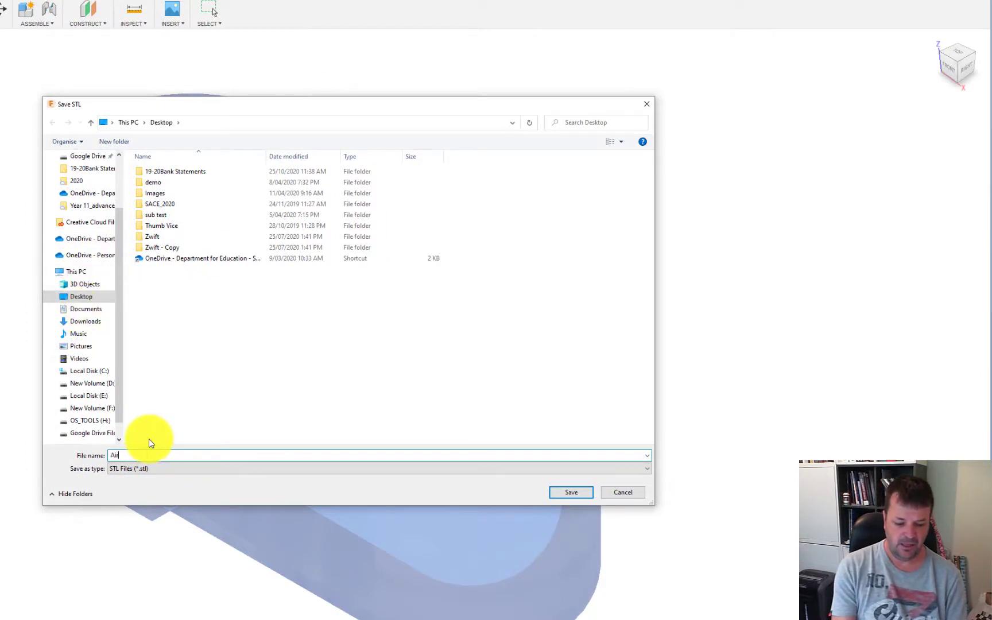
type("pod ")
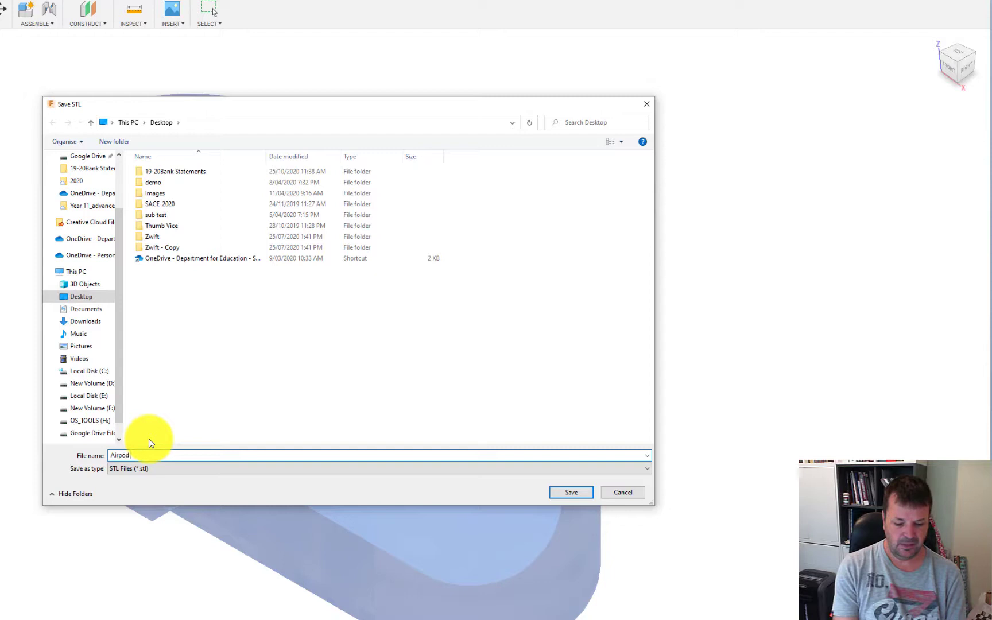
type("case")
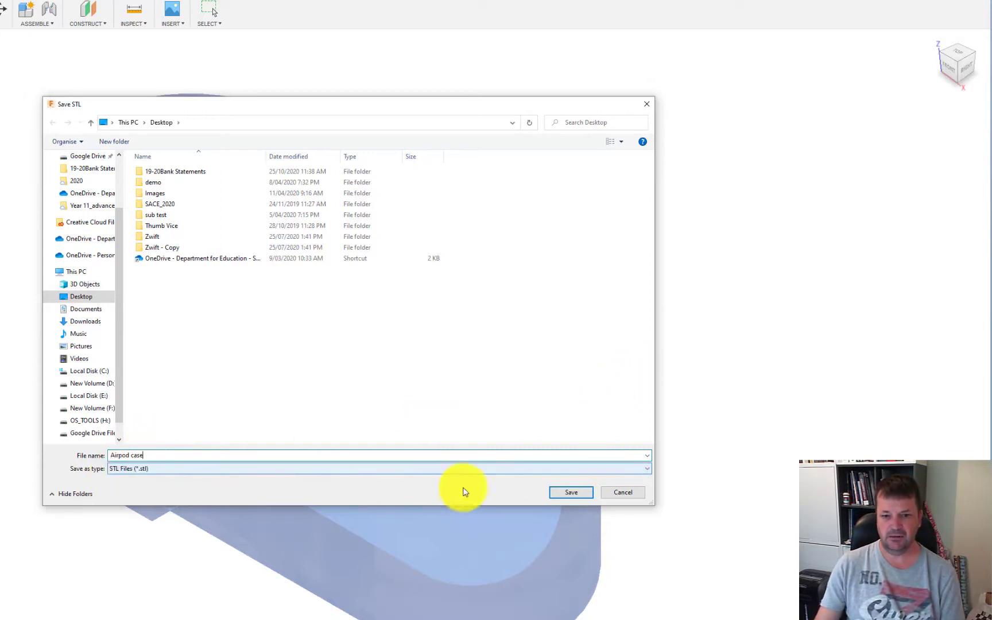
left_click(573, 492)
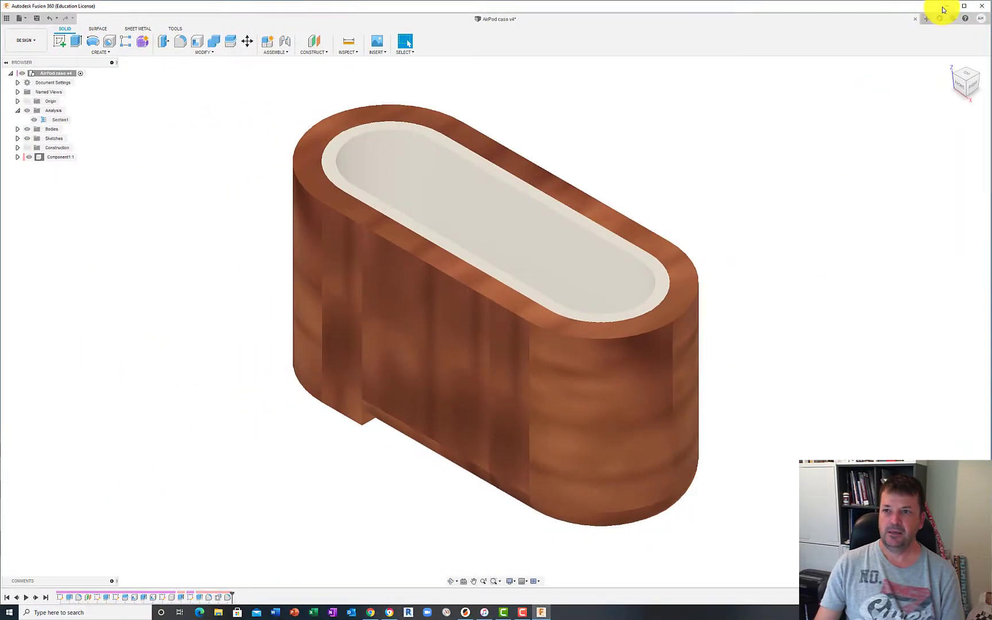
- Minimise Fusion 360 and move the Airpod case STL icon to the desktop centre
left_click(943, 7)
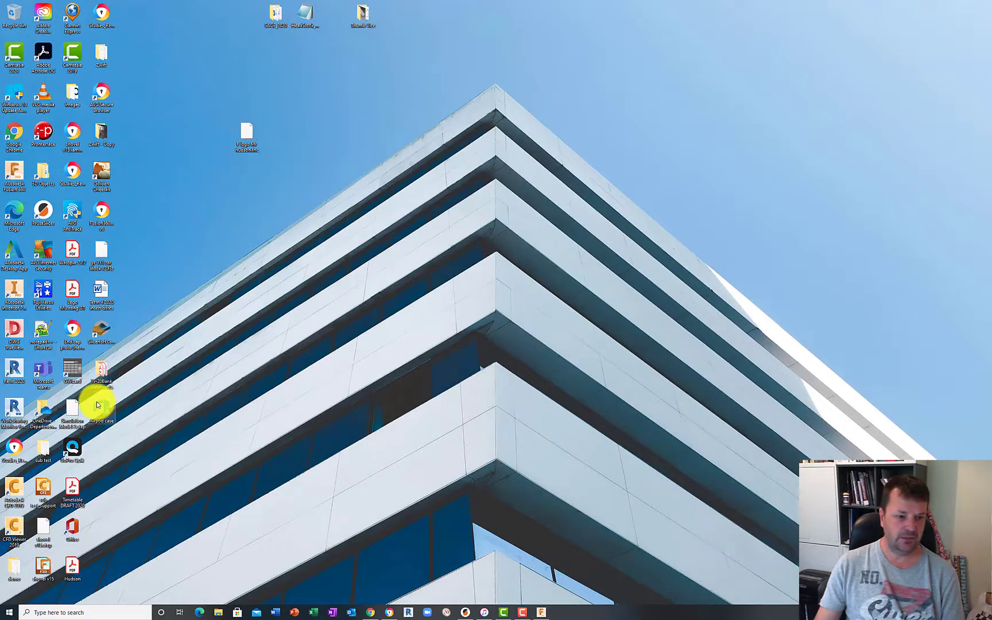
left_click_drag(97, 404, 480, 279)
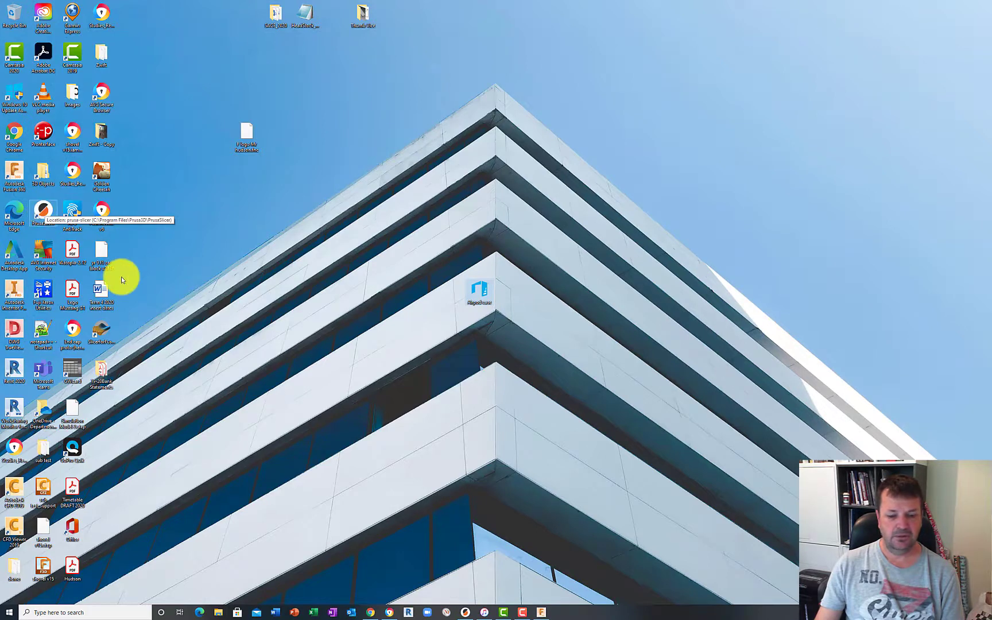
- Launch PrusaSlicer, orbit the build plate, and browse the add-model and File menus
left_click(466, 612)
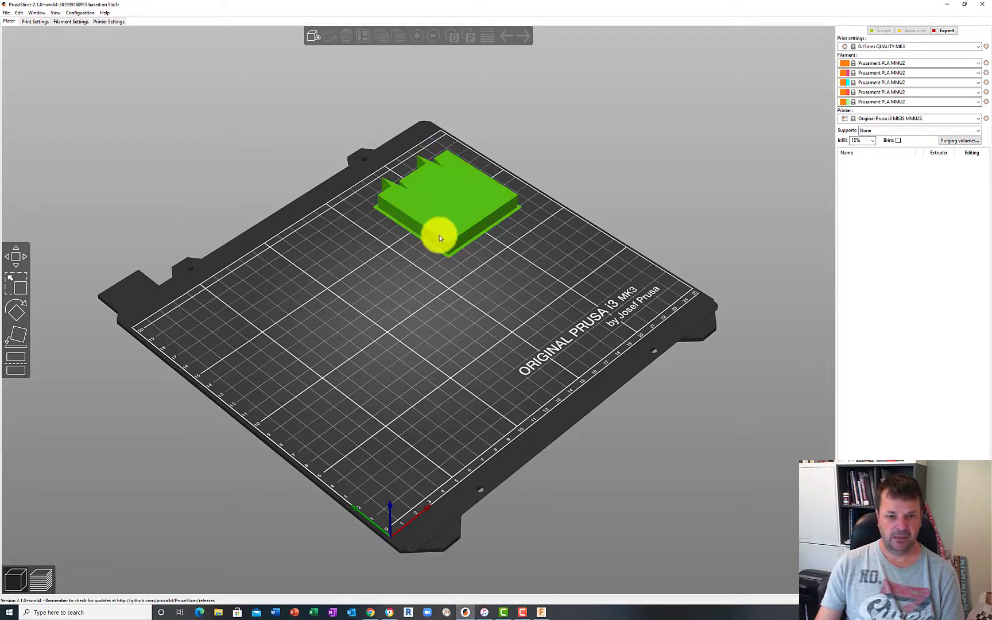
left_click_drag(462, 293, 509, 409)
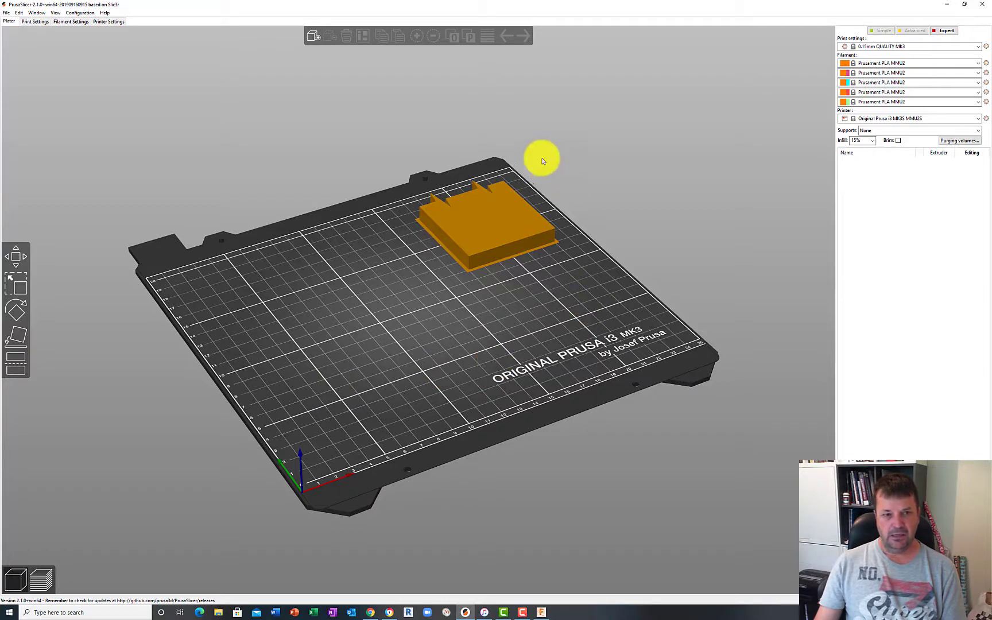
left_click(312, 39)
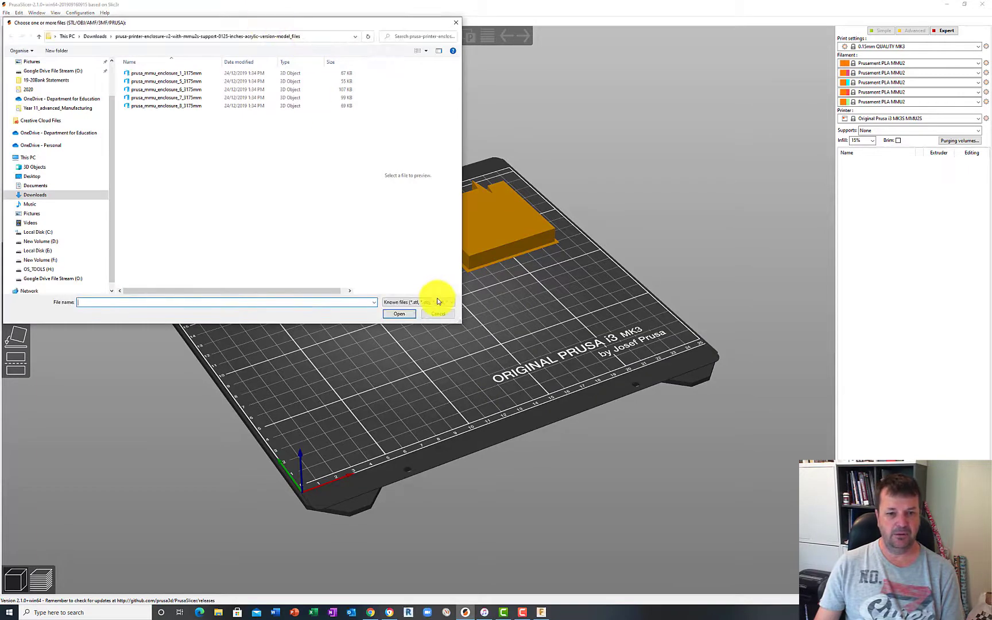
left_click(439, 314)
left_click(7, 12)
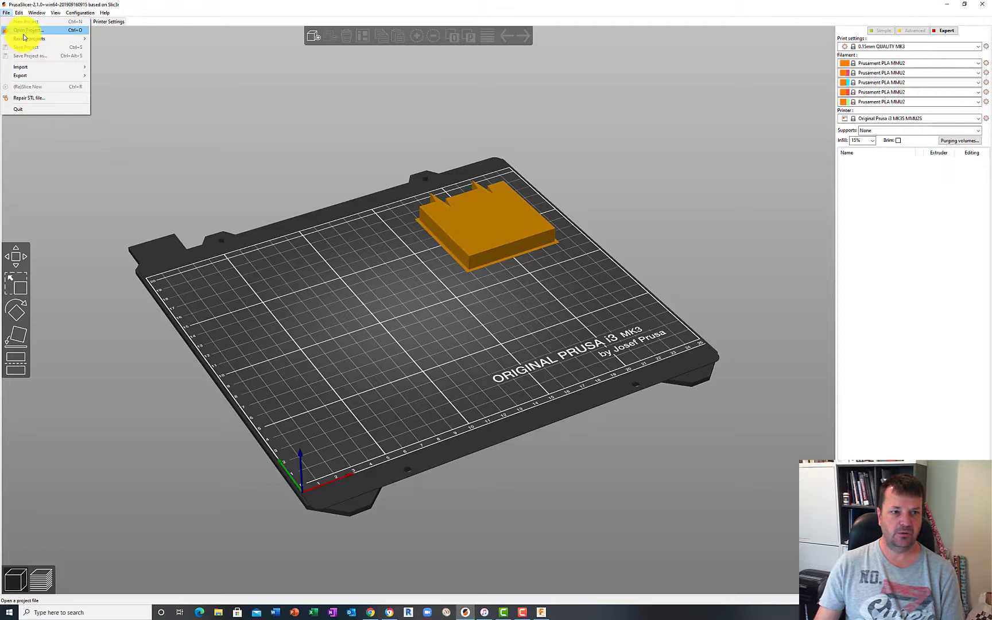
mouse_move(26, 66)
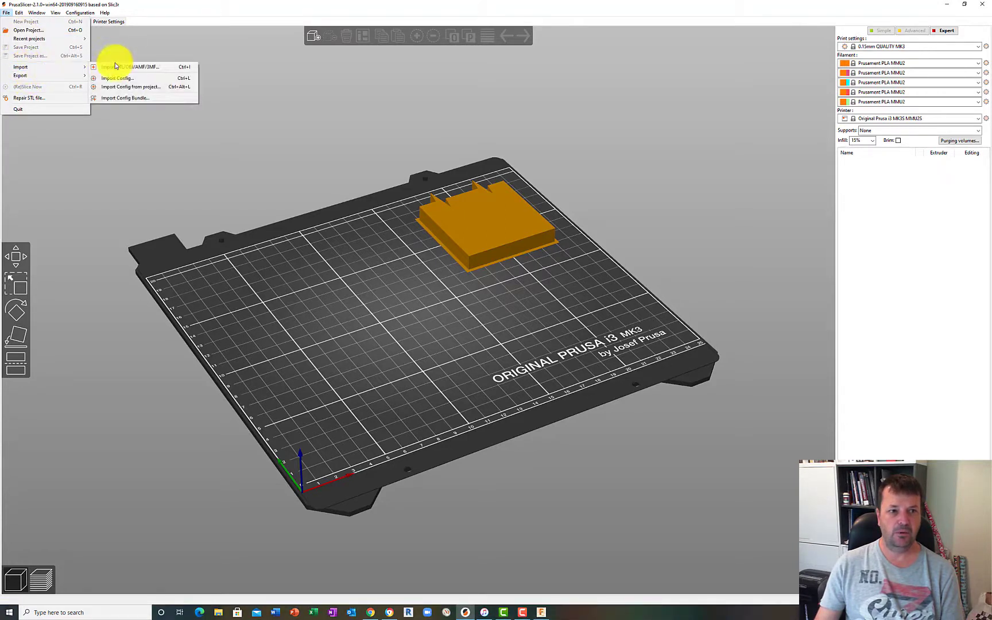
left_click(314, 36)
- Import Airpod case from the Desktop onto the PrusaSlicer build plate
left_click(314, 36)
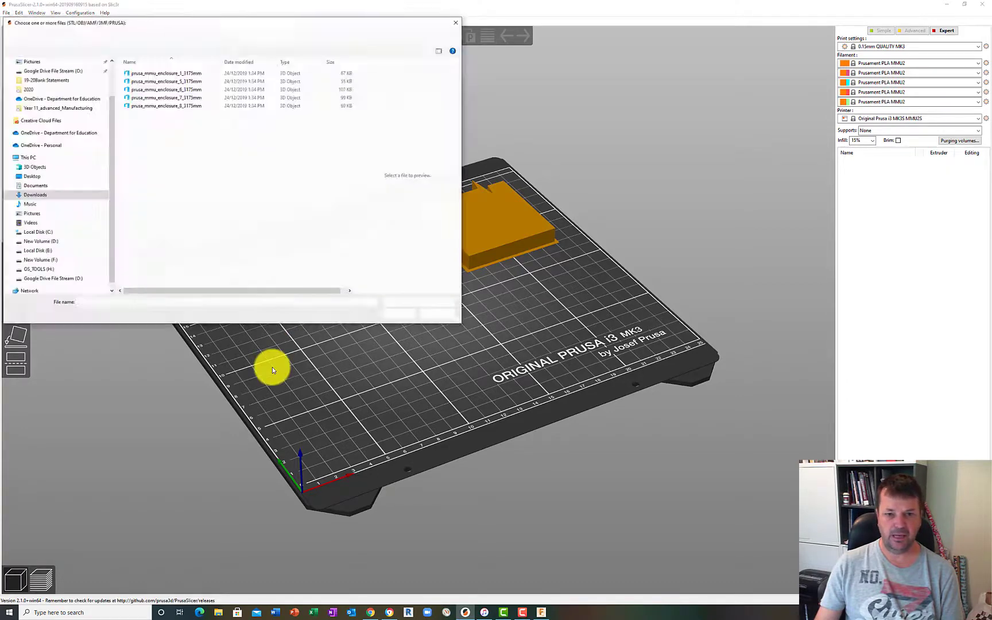
left_click(32, 176)
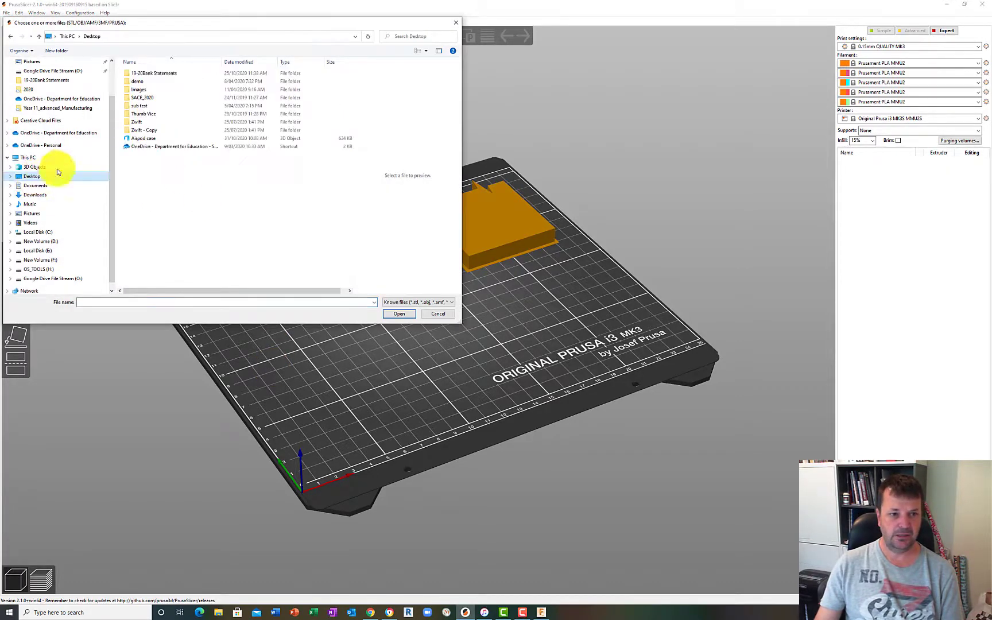
left_click(135, 139)
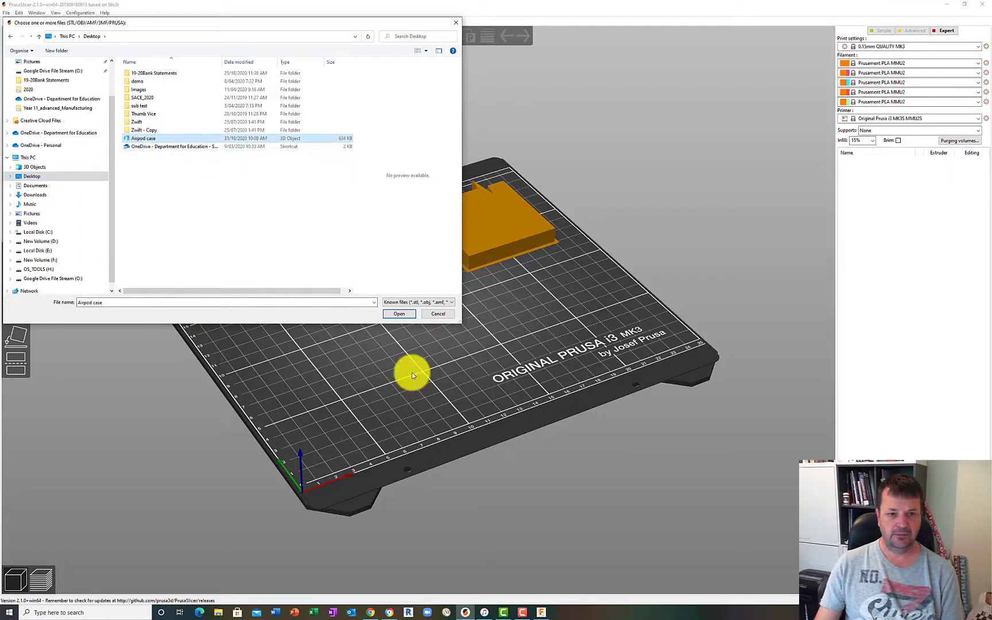
left_click(399, 314)
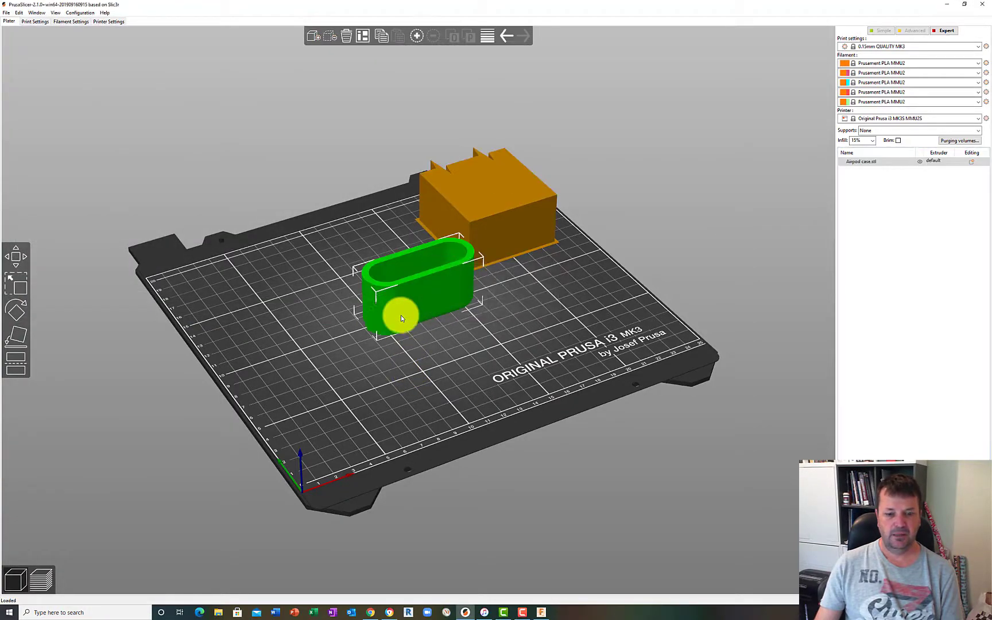
mouse_move(418, 363)
left_mouse_down()
mouse_move(433, 373)
mouse_move(440, 337)
mouse_move(466, 341)
mouse_move(405, 359)
mouse_move(419, 364)
left_mouse_up()
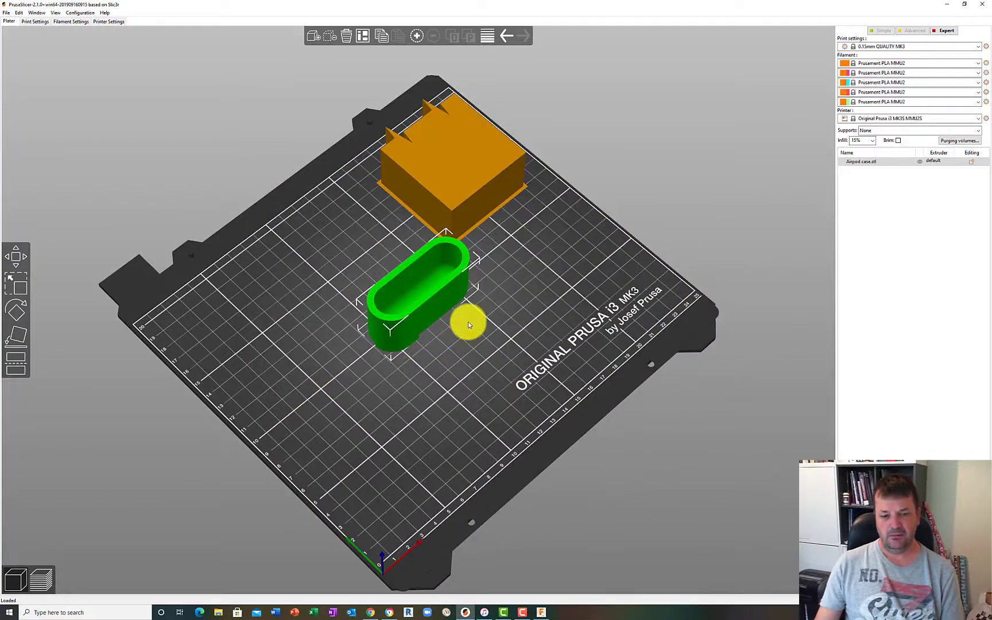
mouse_move(522, 384)
left_mouse_down()
mouse_move(514, 358)
mouse_move(511, 372)
left_mouse_up()
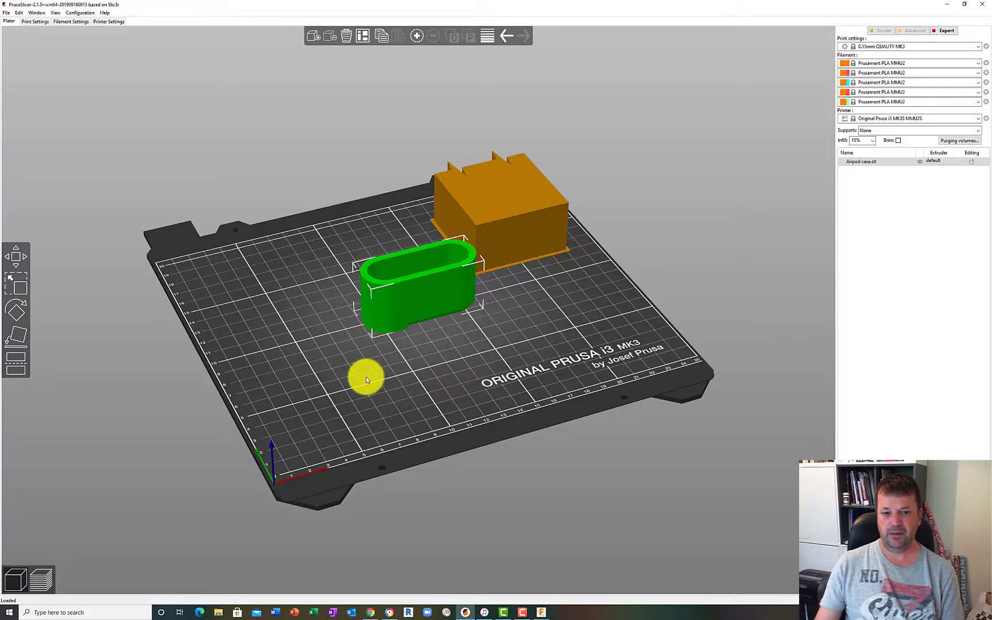
left_click_drag(385, 369, 386, 371)
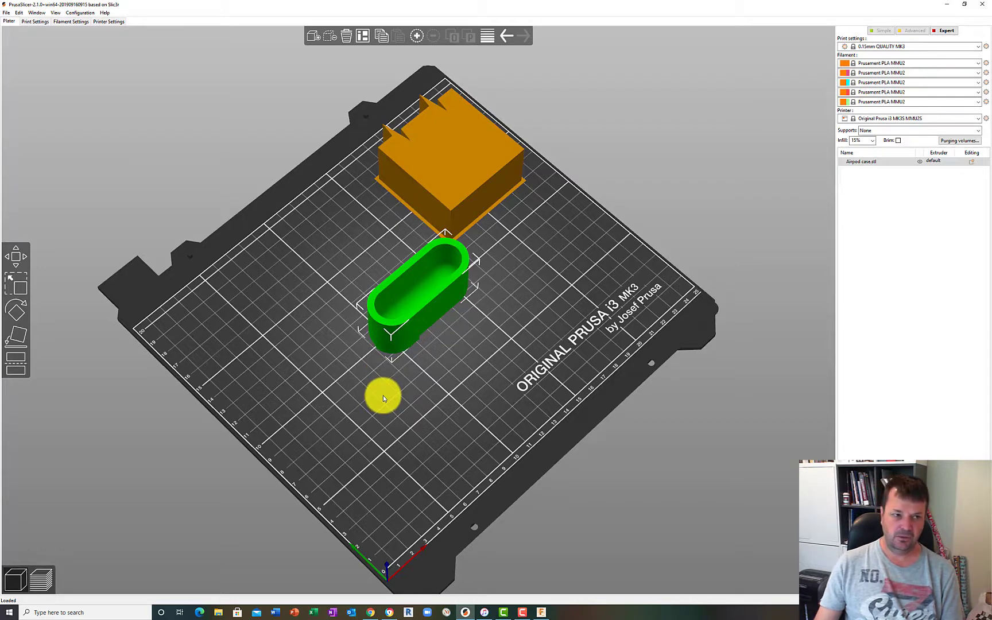
left_click_drag(383, 396, 374, 393)
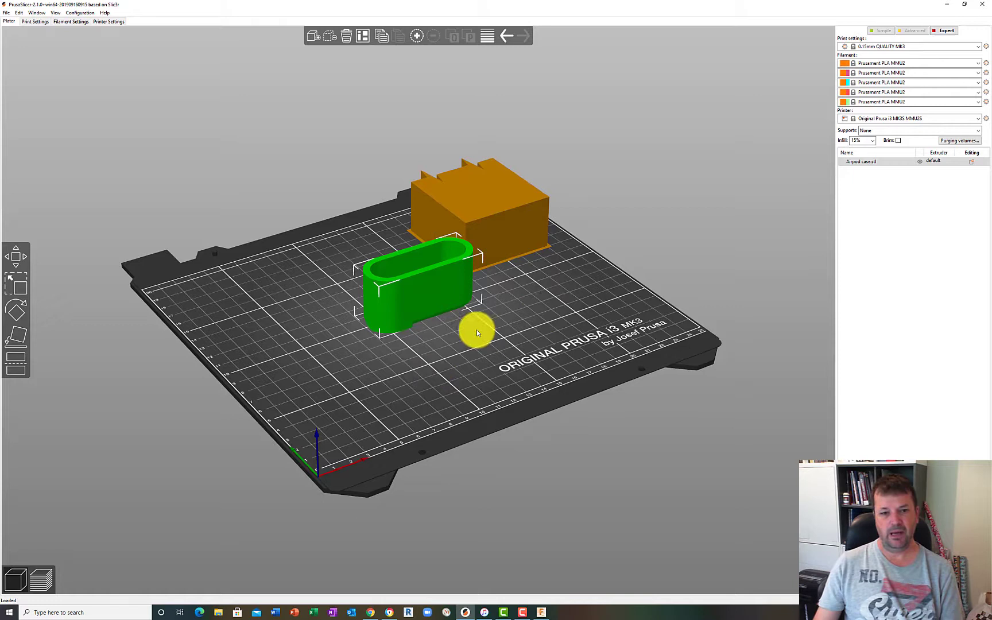
- Open Help > Prusa 3D Drivers and scroll the printer downloads page
left_click(104, 13)
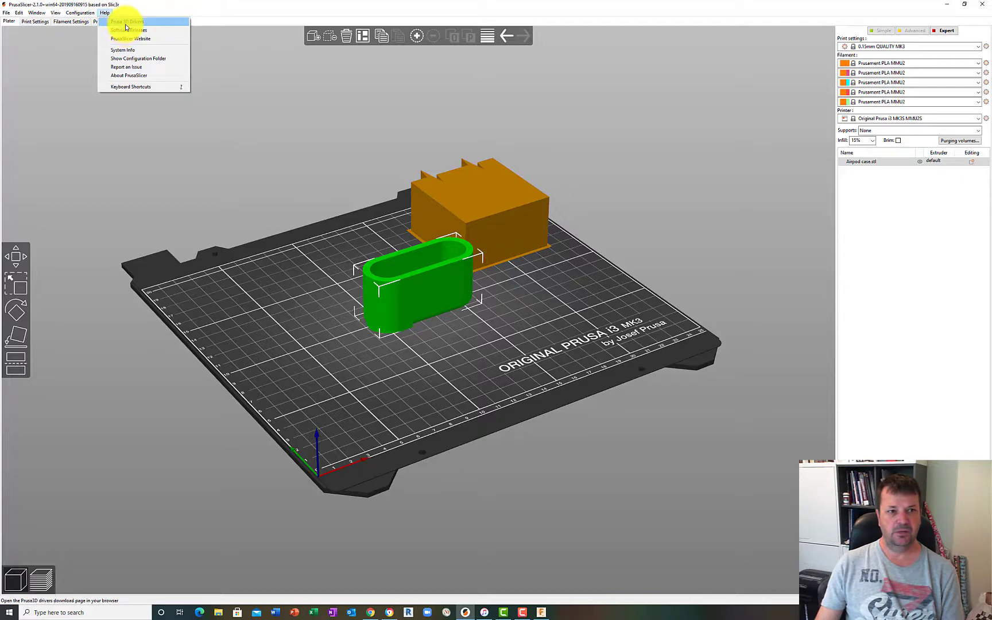
left_click(127, 21)
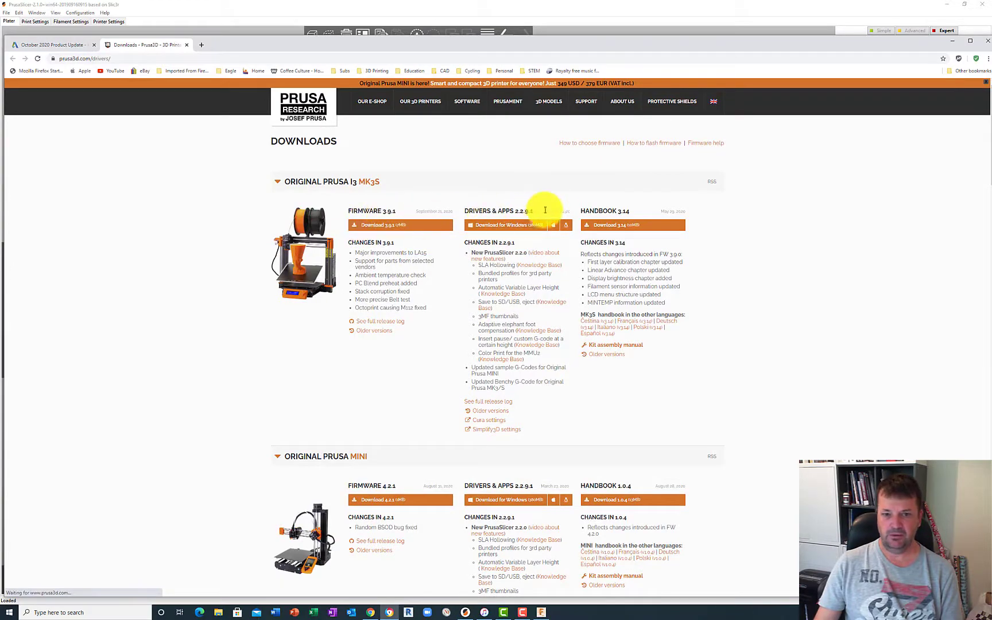
scroll(533, 353, "down", 10)
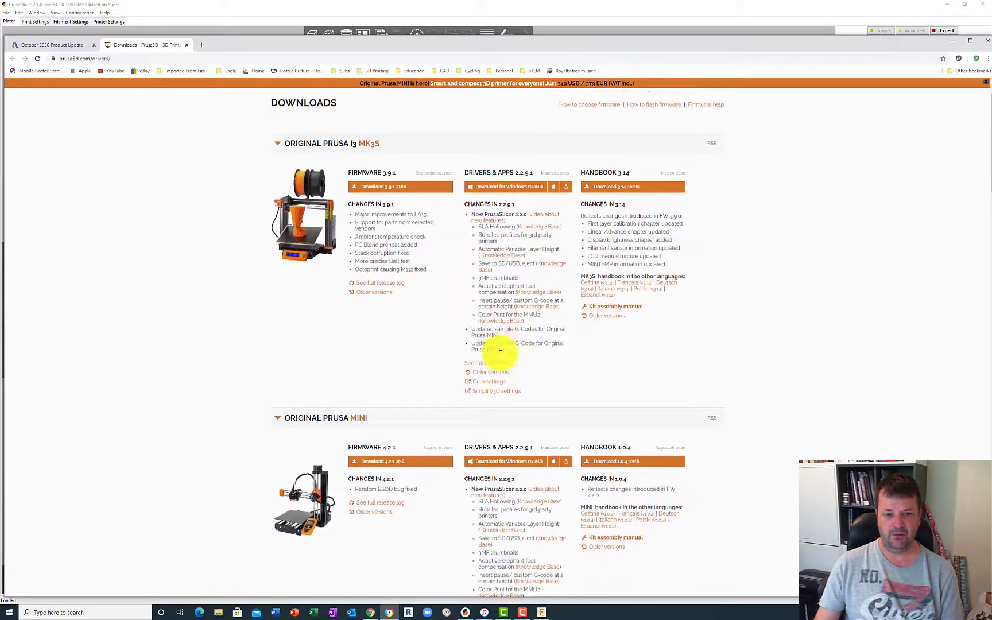
scroll(498, 355, "down", 15)
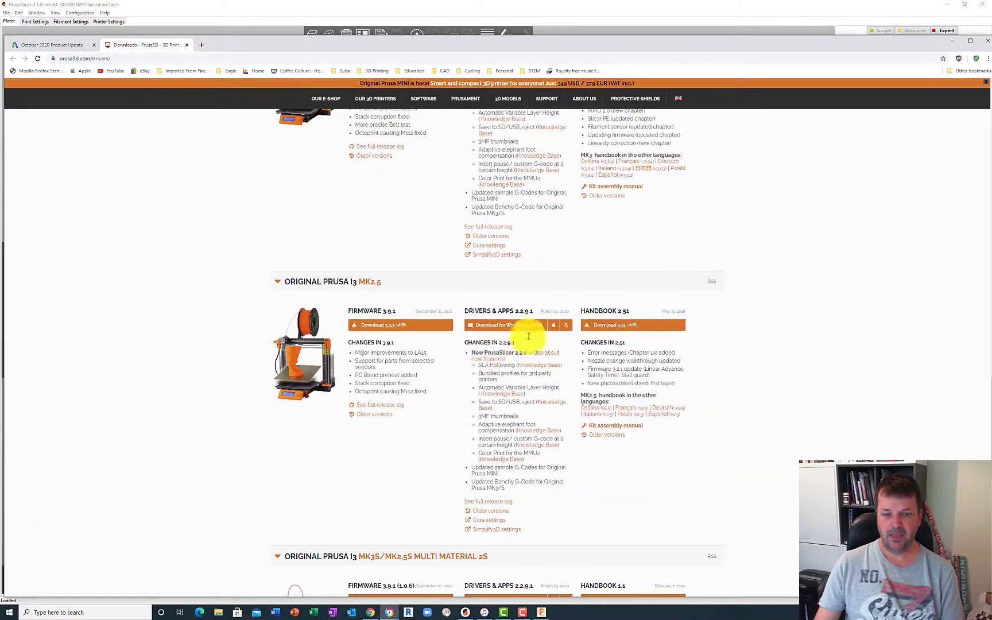
- Open Help > Software Releases and scroll GitHub's 2.3.0-alpha2 notes to the Assets list
left_click(186, 26)
left_click(104, 13)
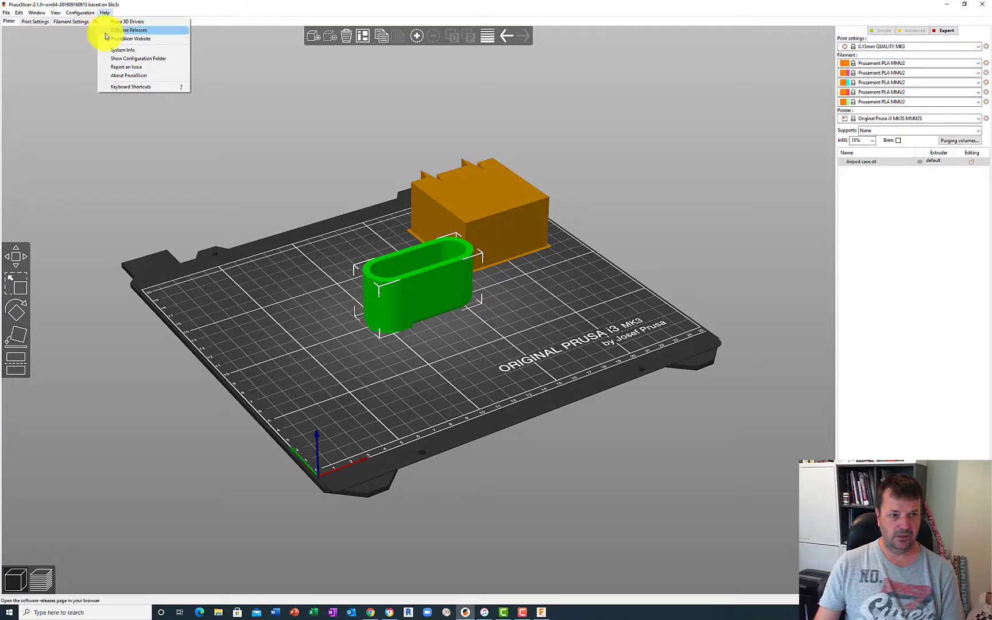
left_click(108, 31)
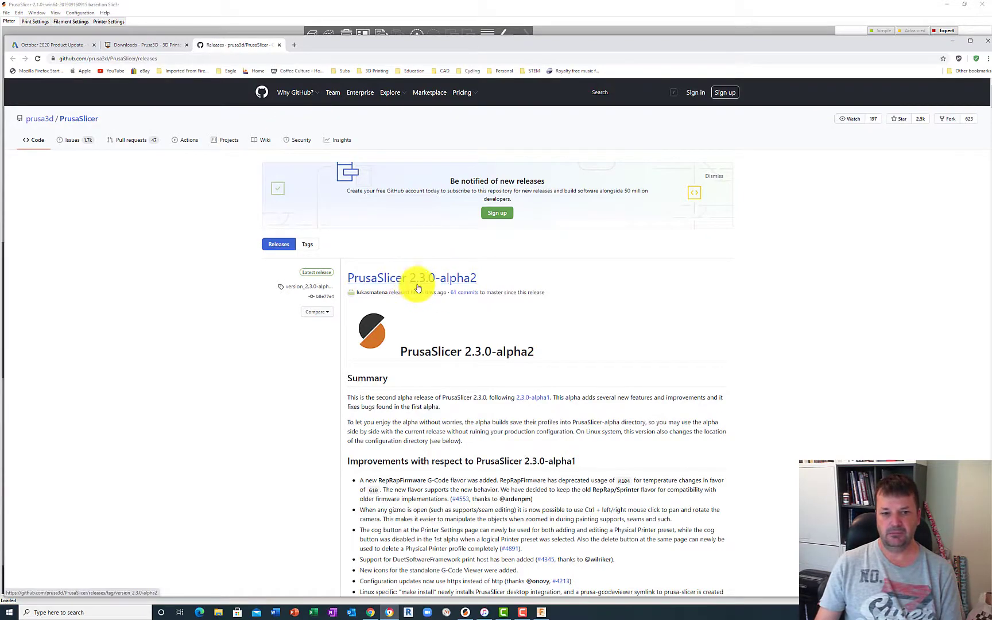
scroll(443, 304, "down", 5)
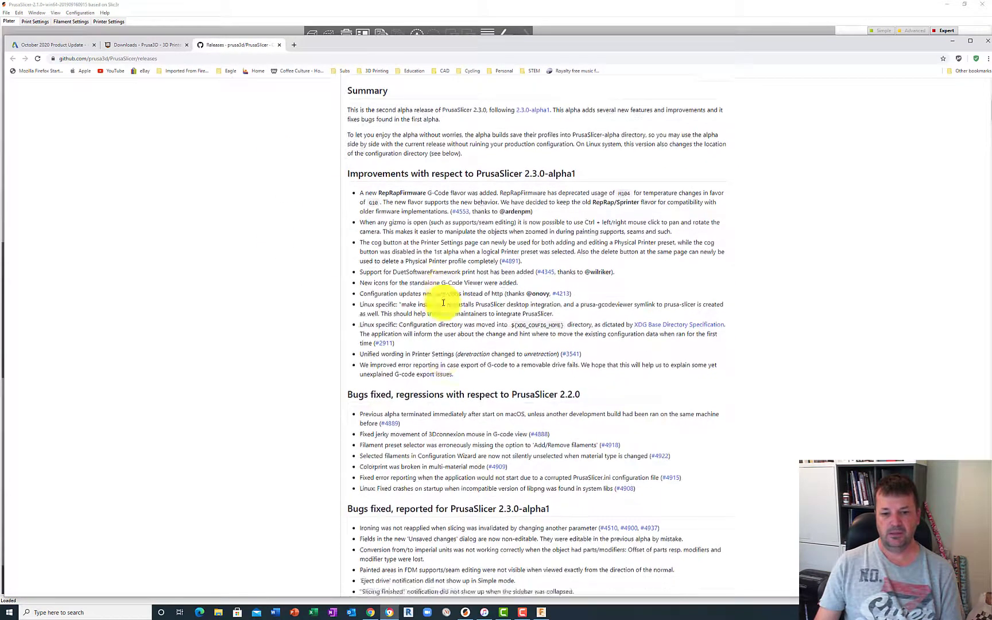
scroll(443, 304, "down", 8)
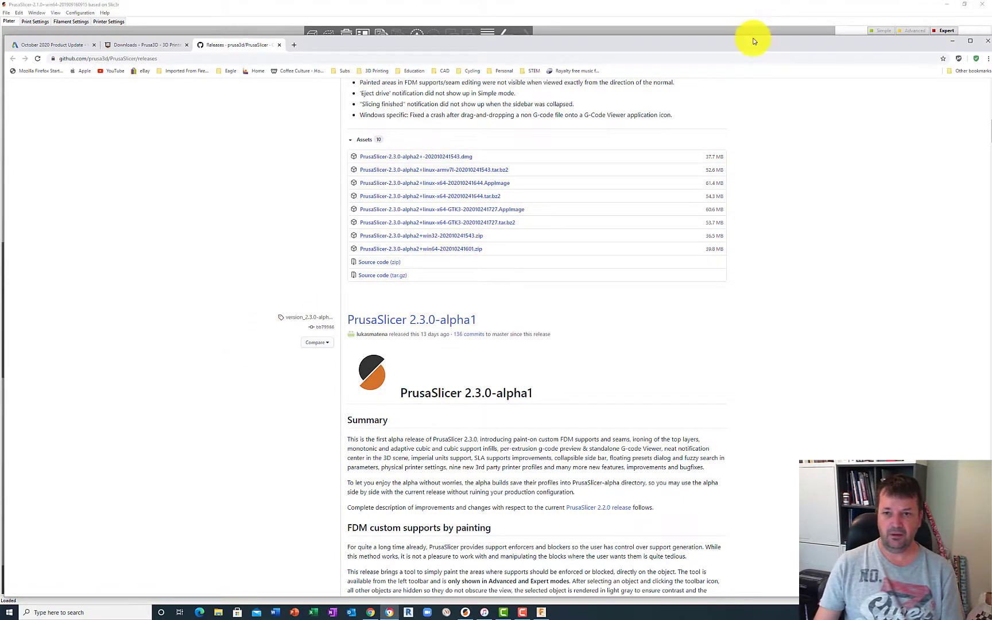
left_click_drag(746, 40, 734, 35)
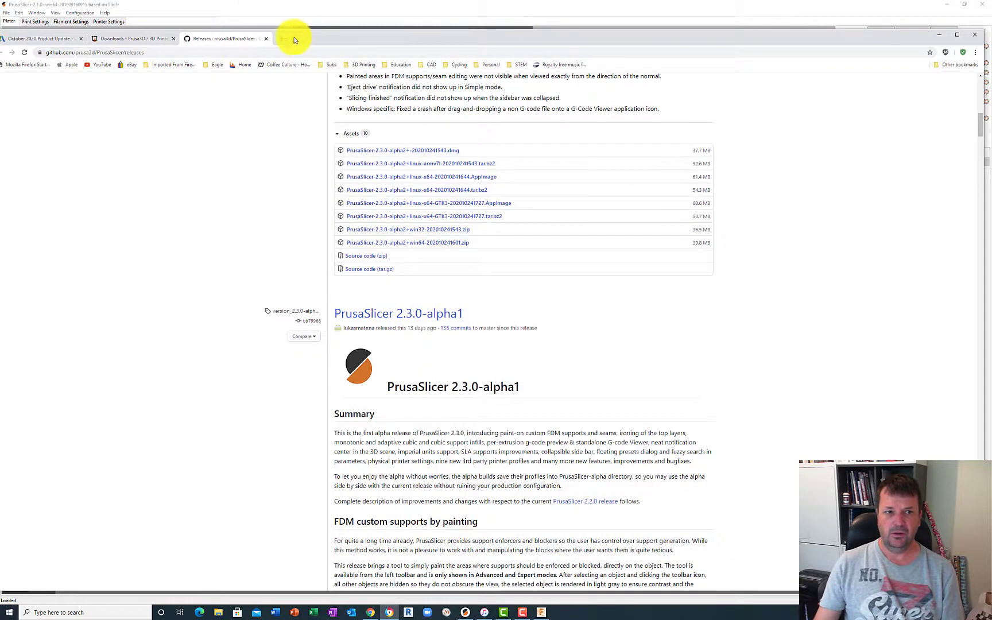
scroll(472, 354, "up", 4)
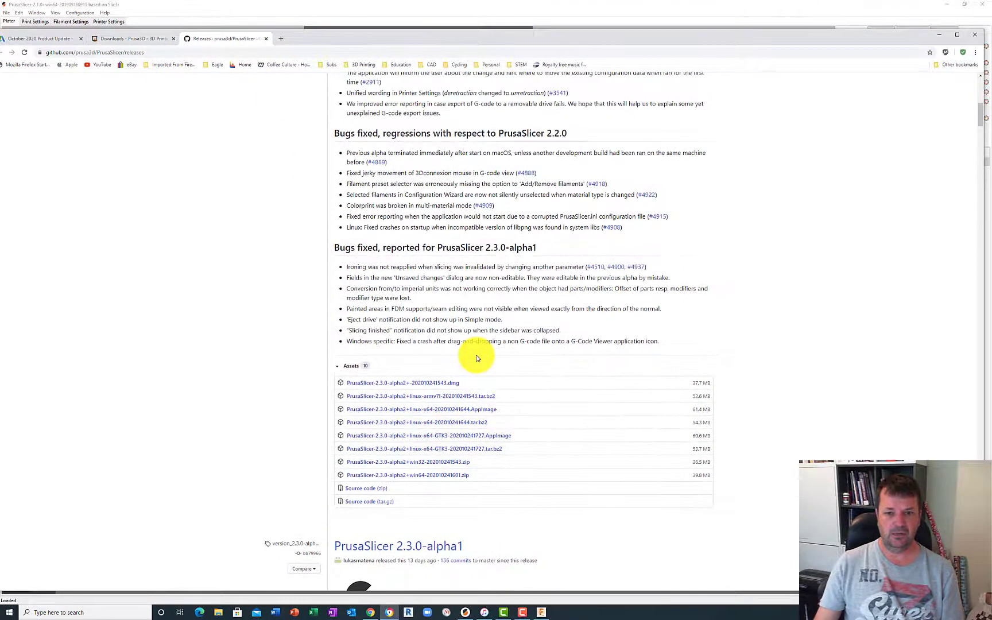
- Search Bing for 'prusaslicer' in a new browser tab
left_click(281, 39)
left_click(439, 188)
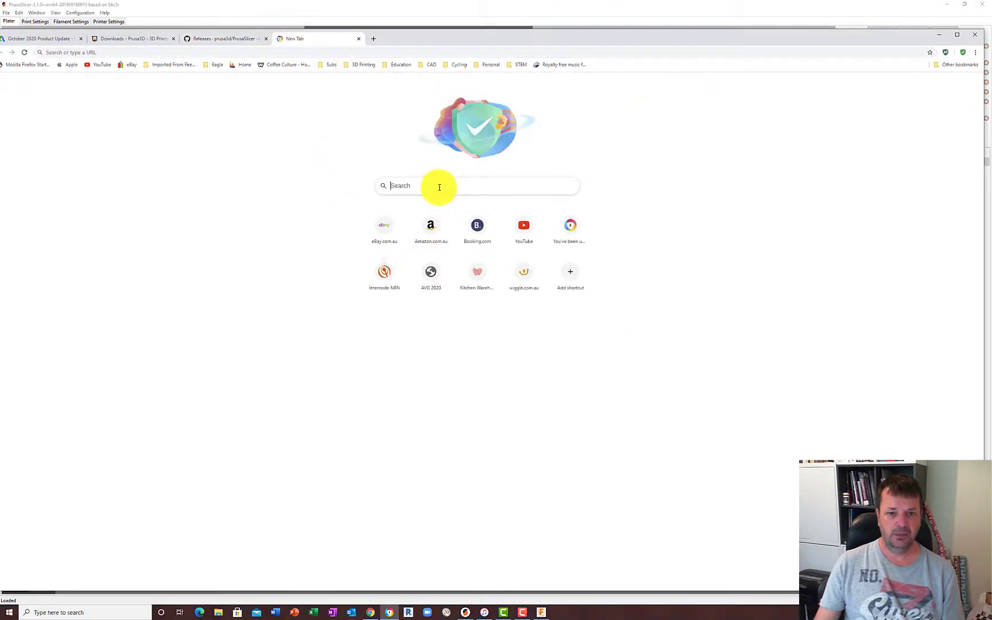
type("pr")
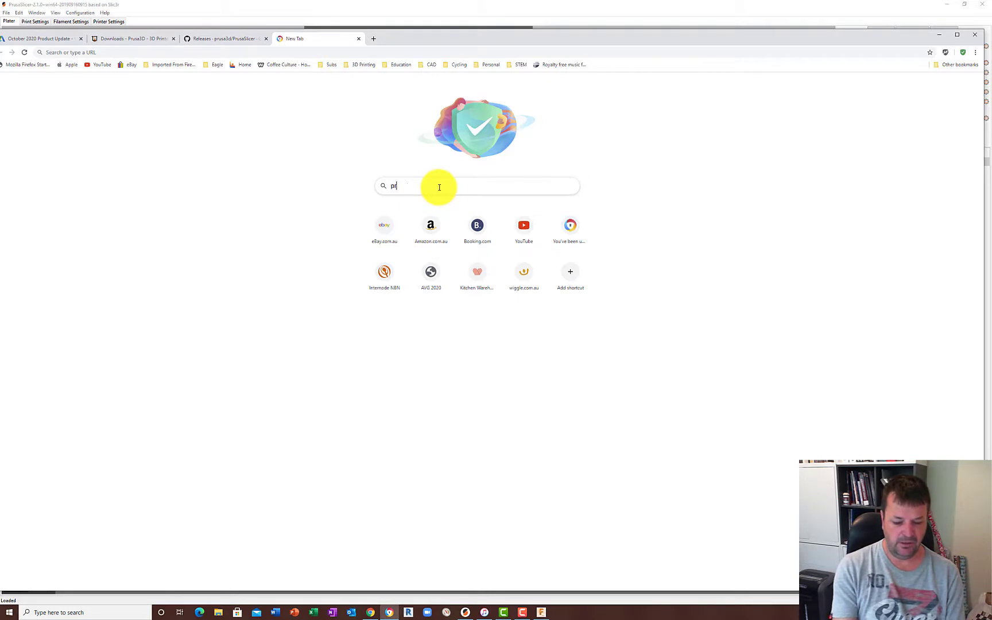
type("usas")
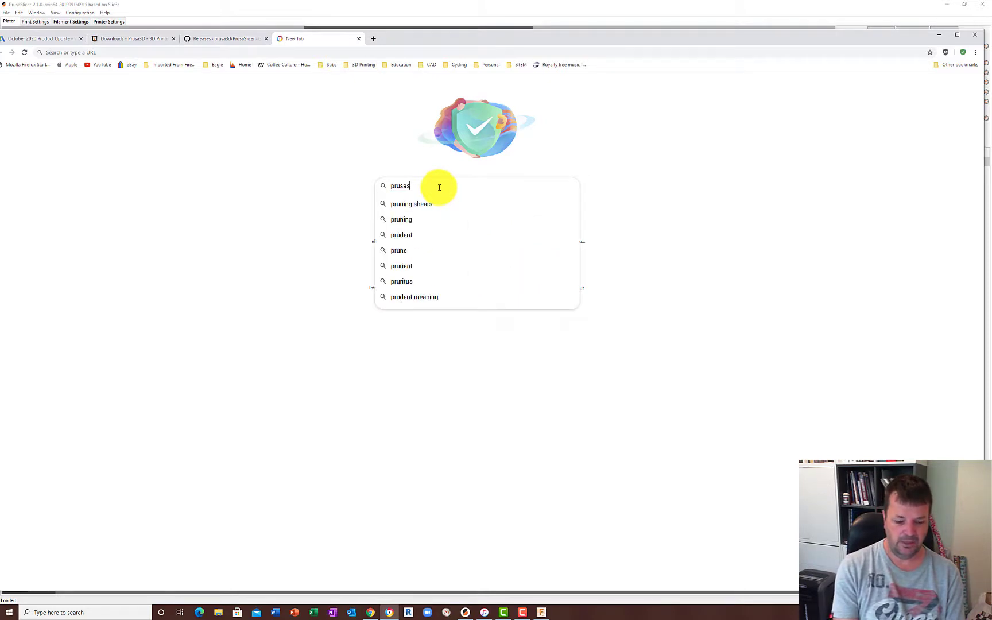
type("licer")
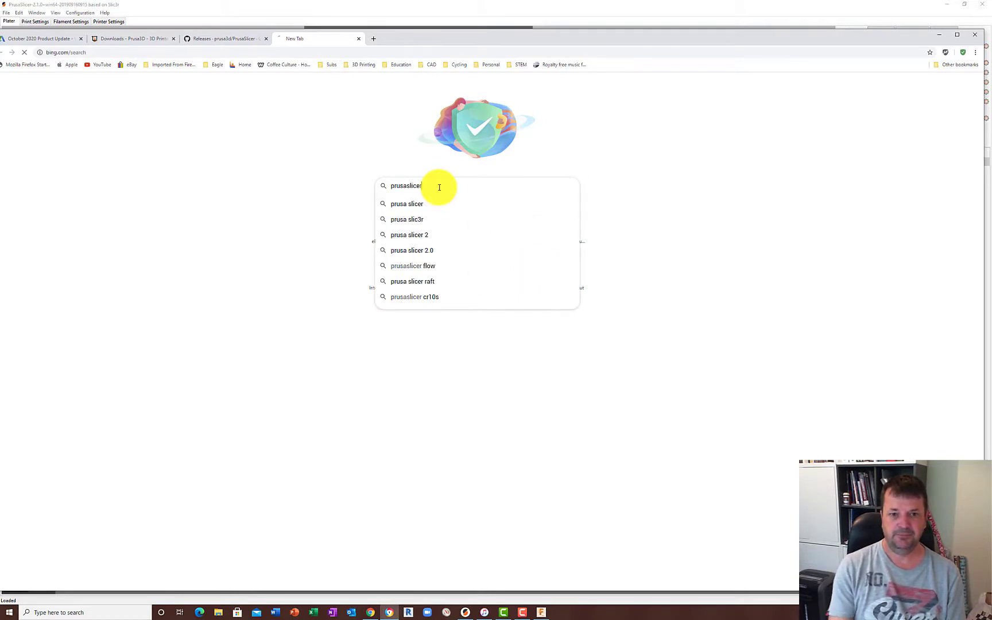
key("Return")
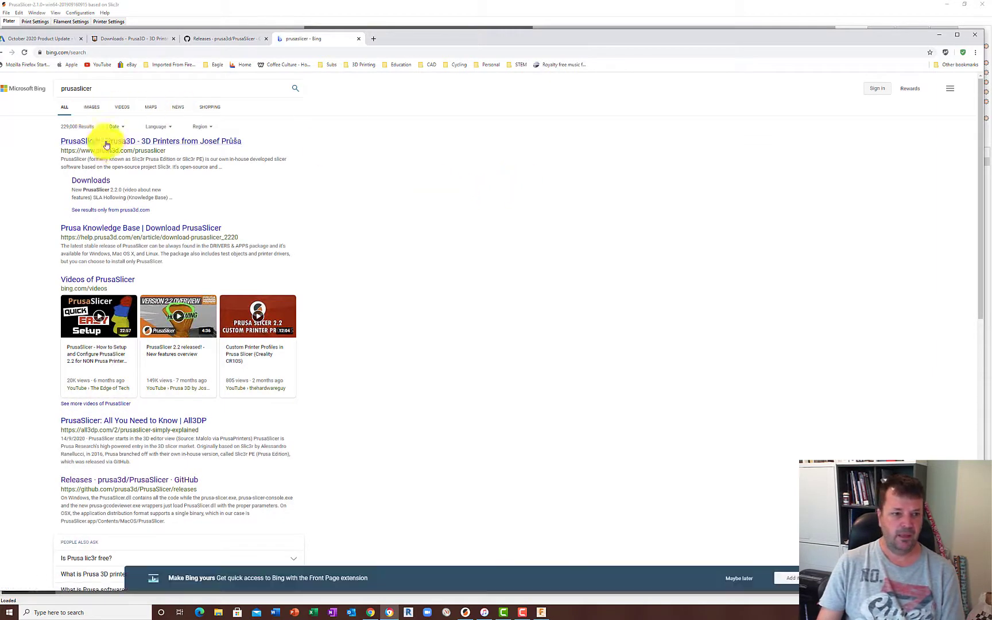
- Follow the top prusa3d.com result and scroll through PrusaSlicer's features to the footer
left_click(115, 141)
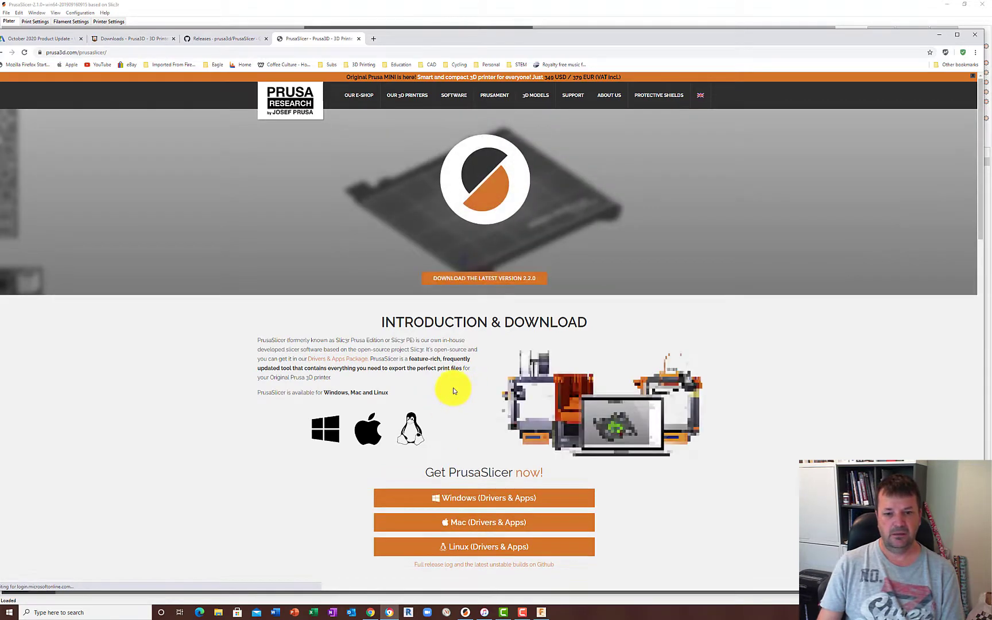
scroll(452, 388, "down", 3)
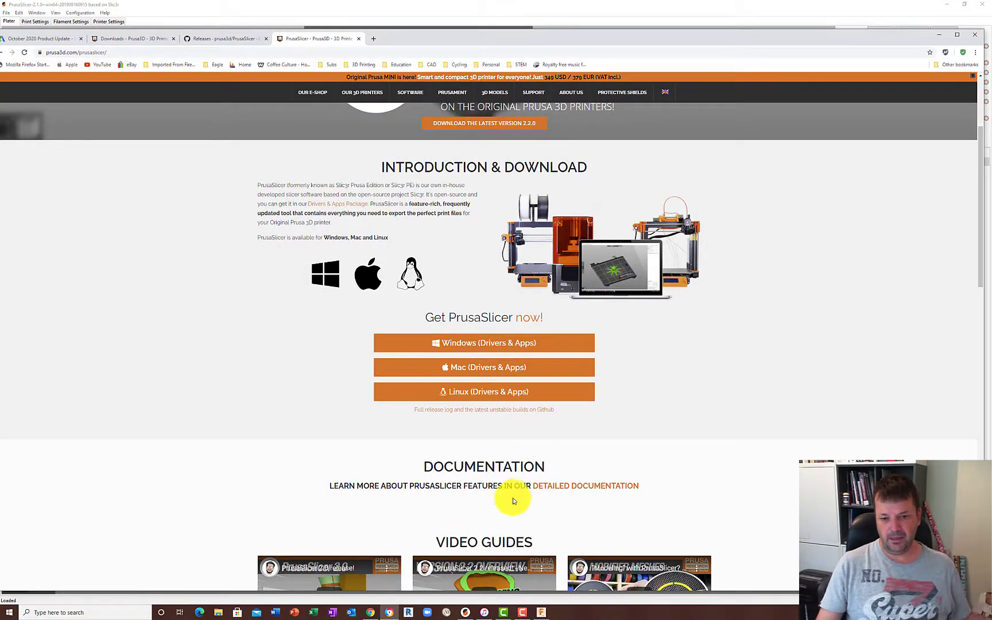
scroll(478, 507, "down", 1)
scroll(477, 510, "down", 4)
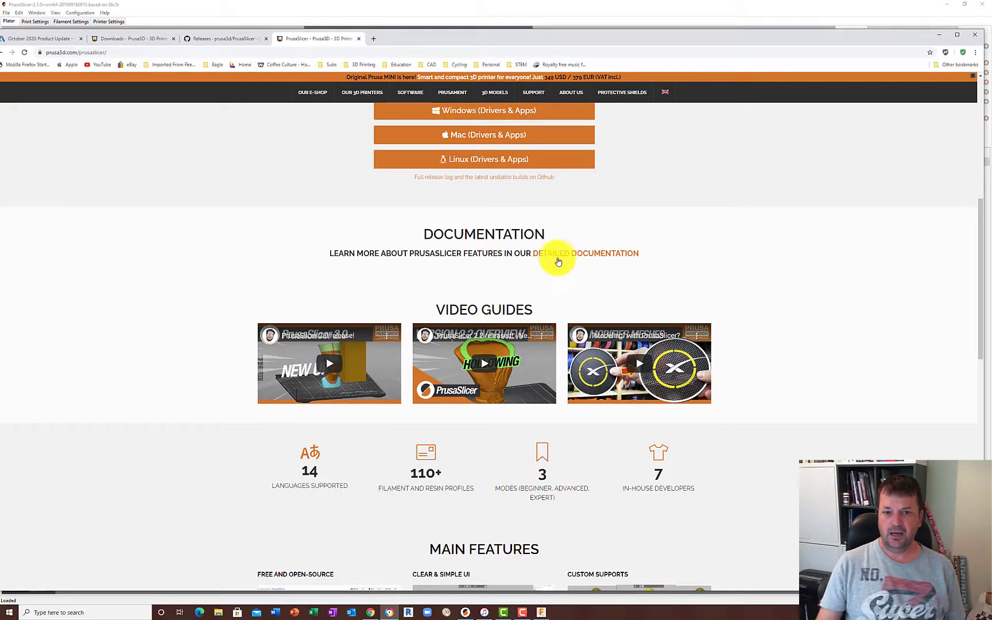
scroll(828, 279, "down", 5)
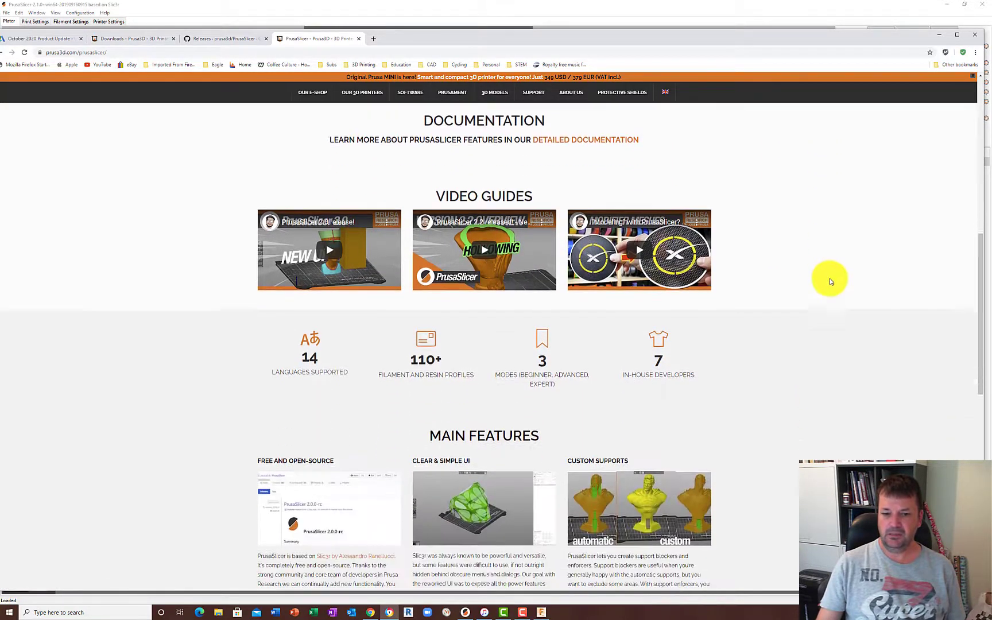
scroll(755, 436, "down", 3)
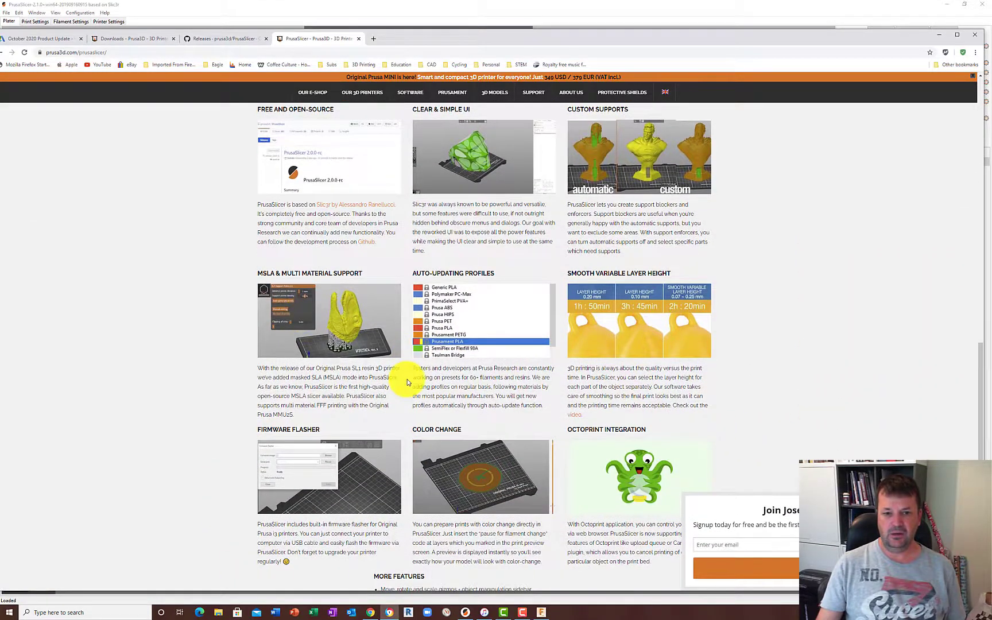
scroll(406, 381, "down", 3)
scroll(407, 382, "down", 2)
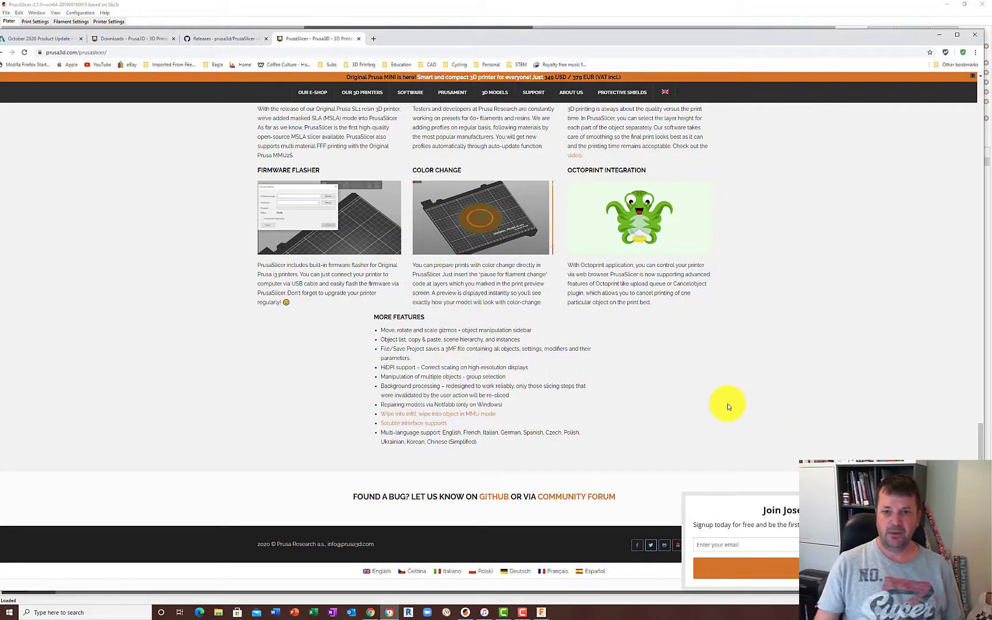
left_click(522, 614)
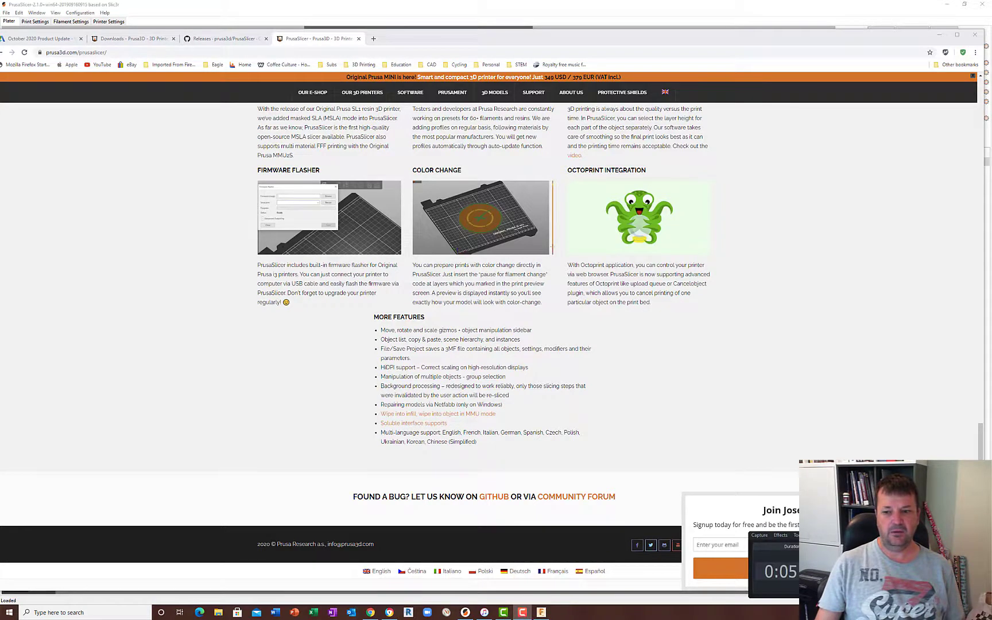